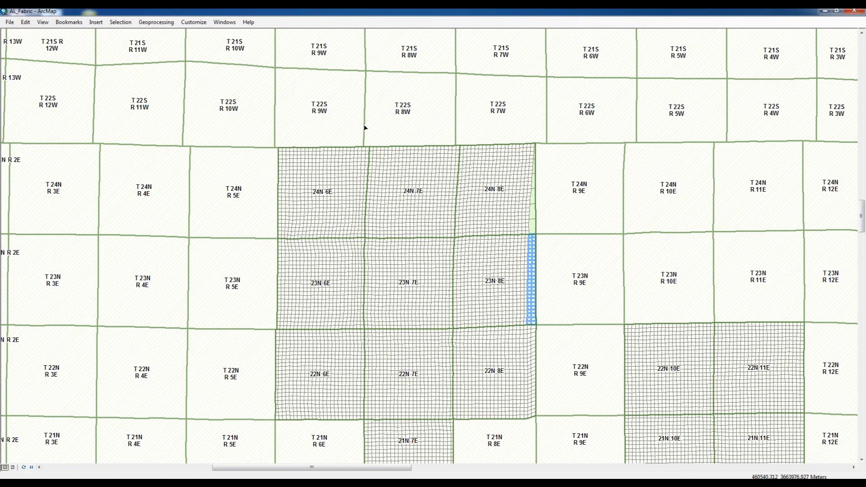
# - Show the Editor toolbar and dock it directly above the map
pyautogui.rightClick(446, 25)
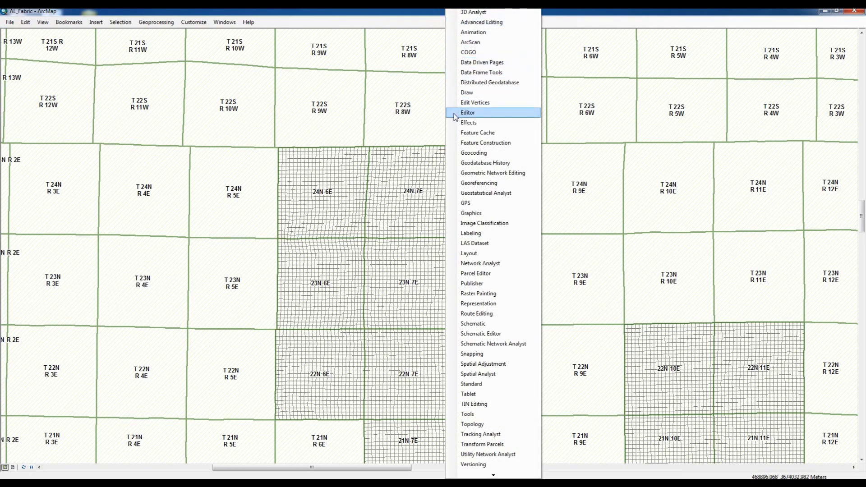
pyautogui.click(468, 113)
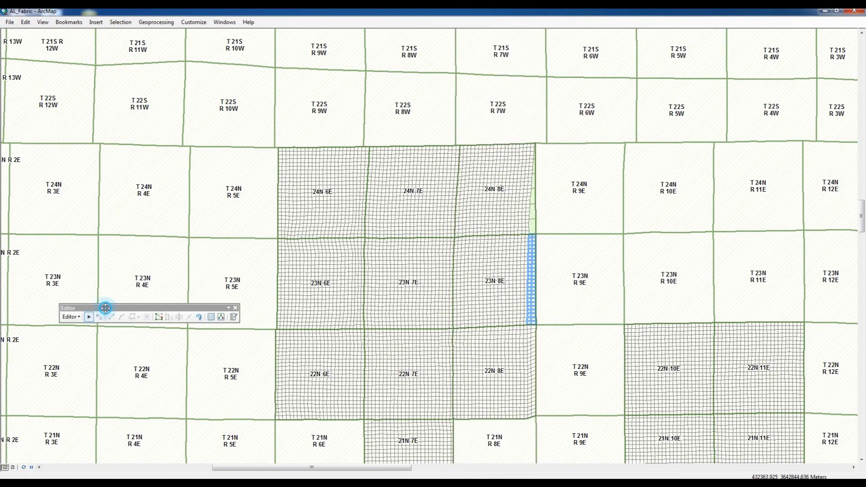
pyautogui.moveTo(106, 312); pyautogui.dragTo(10, 34)
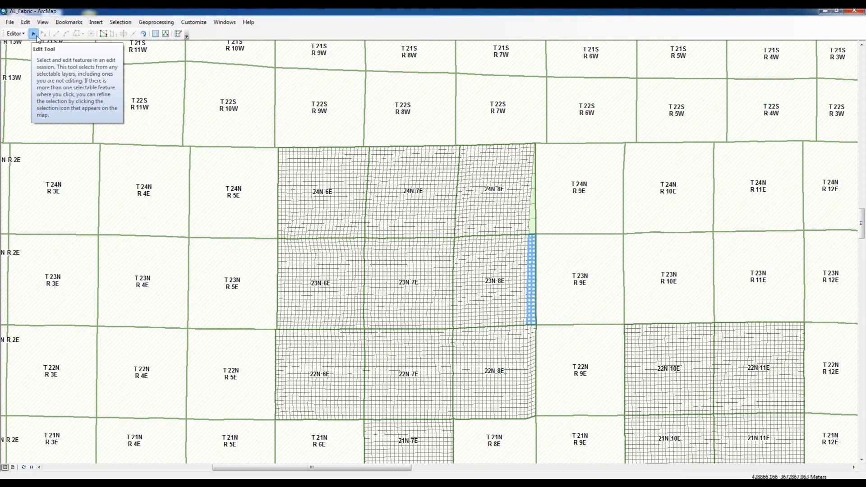
# - Stop the current edit session and start a new one
pyautogui.click(17, 34)
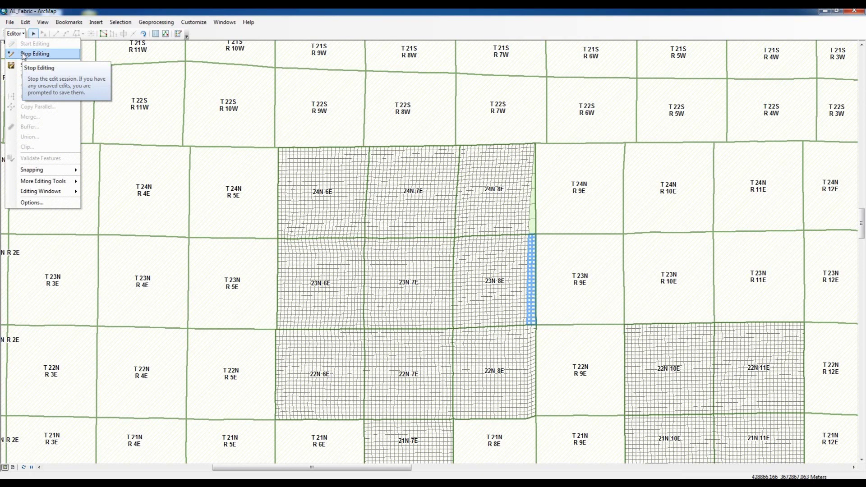
pyautogui.click(27, 54)
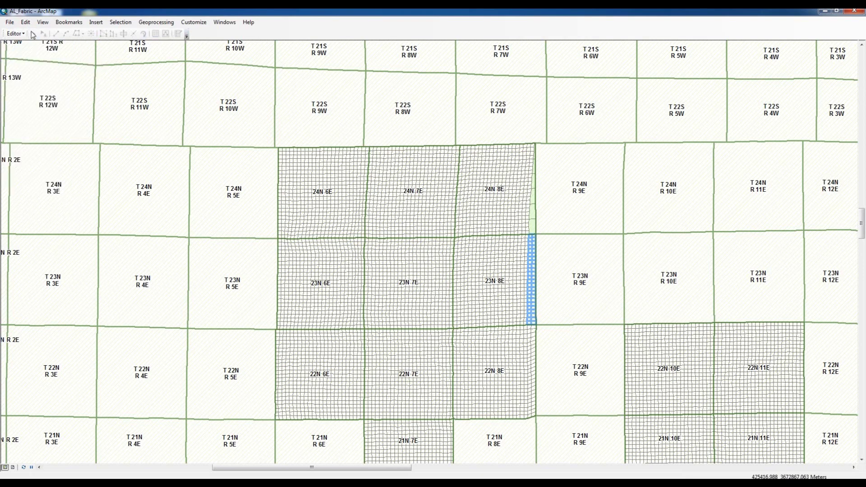
pyautogui.click(23, 35)
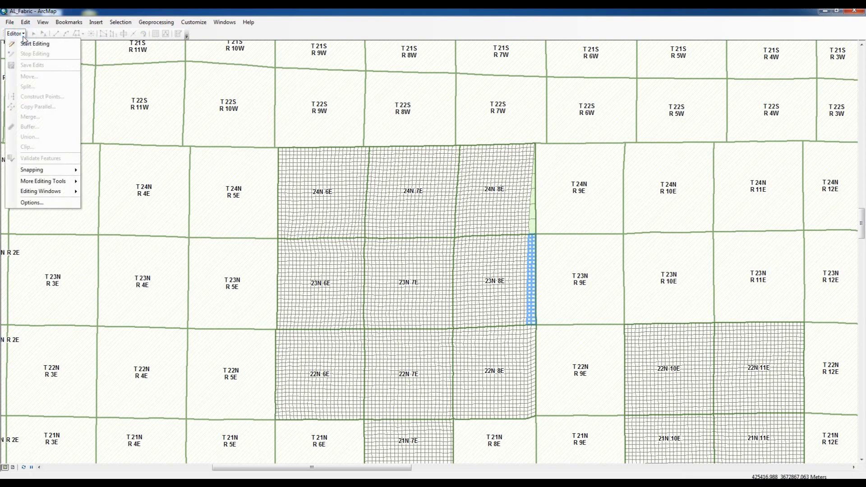
pyautogui.click(28, 43)
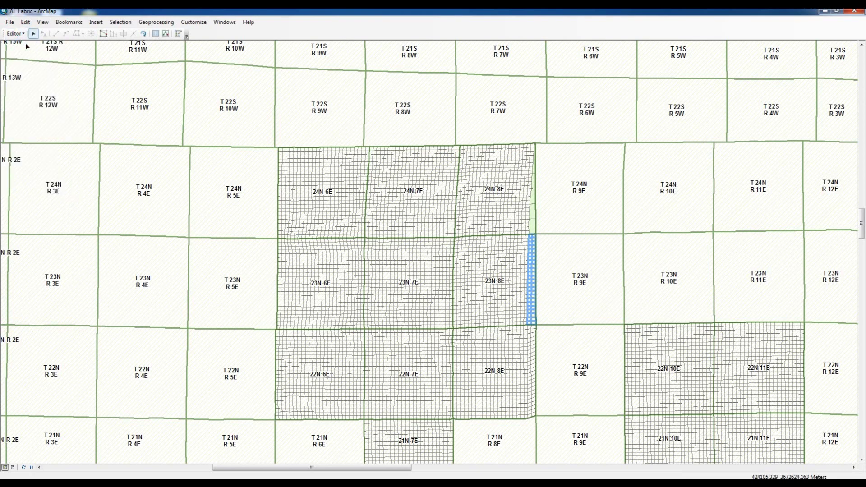
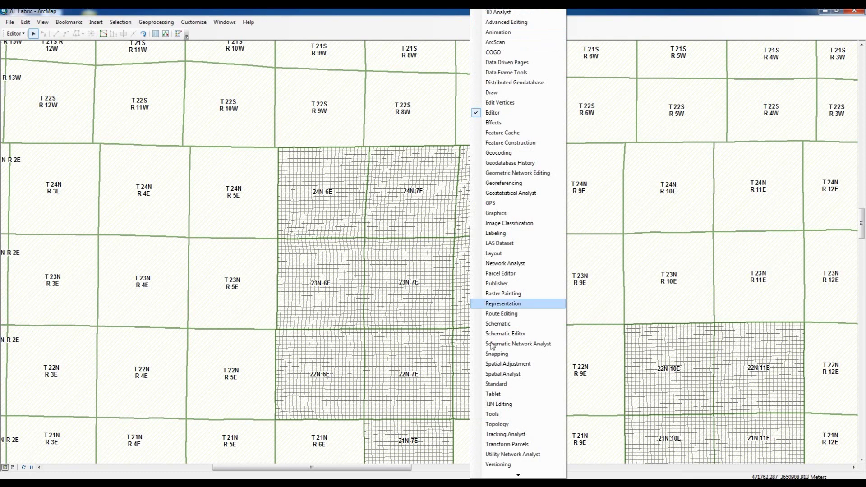
# - Show the Tools toolbar and dock it in a second row beneath the Editor toolbar
pyautogui.click(480, 417)
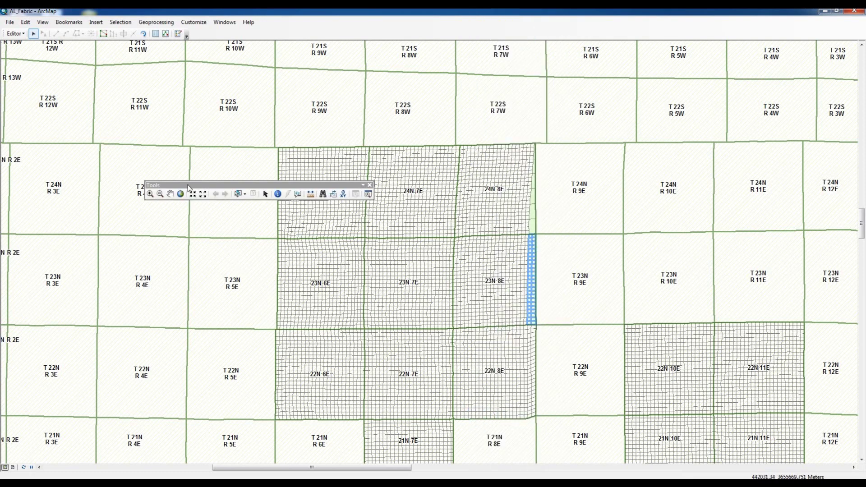
pyautogui.moveTo(188, 186); pyautogui.dragTo(37, 53)
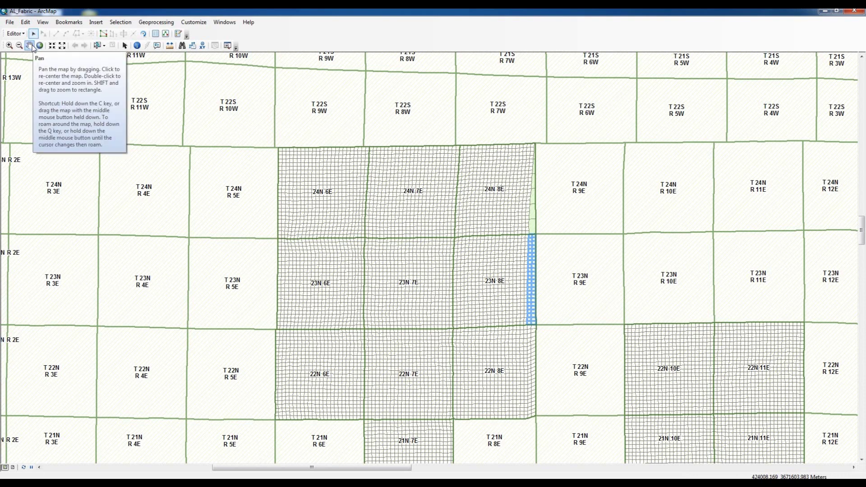
pyautogui.click(104, 47)
pyautogui.click(104, 47)
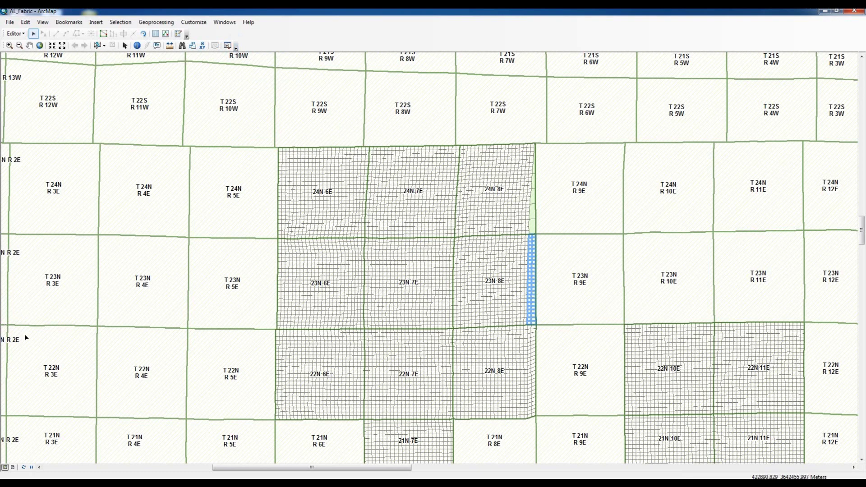
# - Show the Standard toolbar and dock it in the same row after the Editor toolbar
pyautogui.rightClick(588, 38)
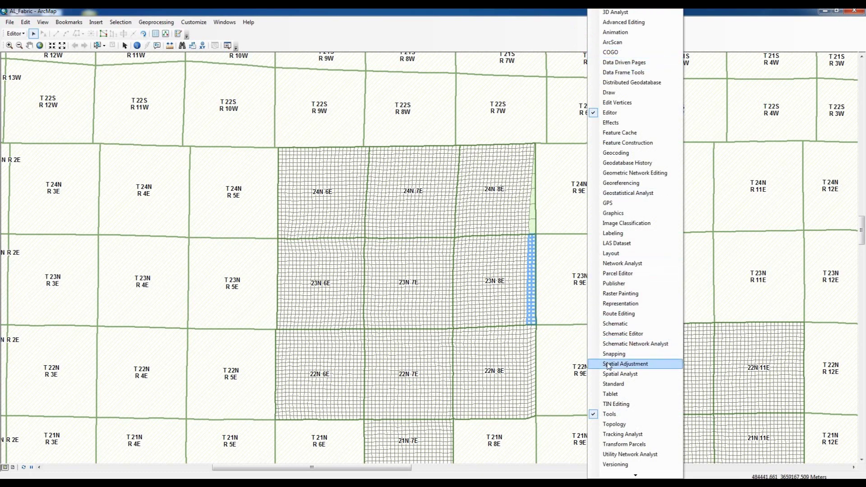
pyautogui.click(597, 384)
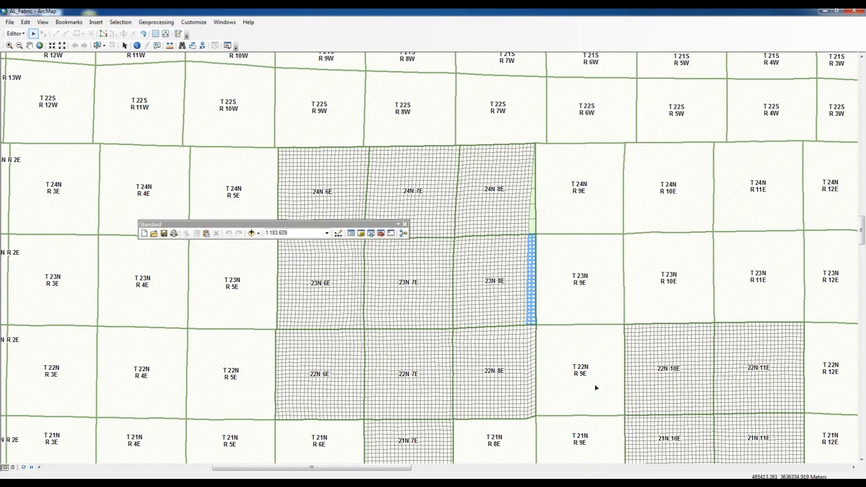
pyautogui.moveTo(270, 225); pyautogui.dragTo(309, 33)
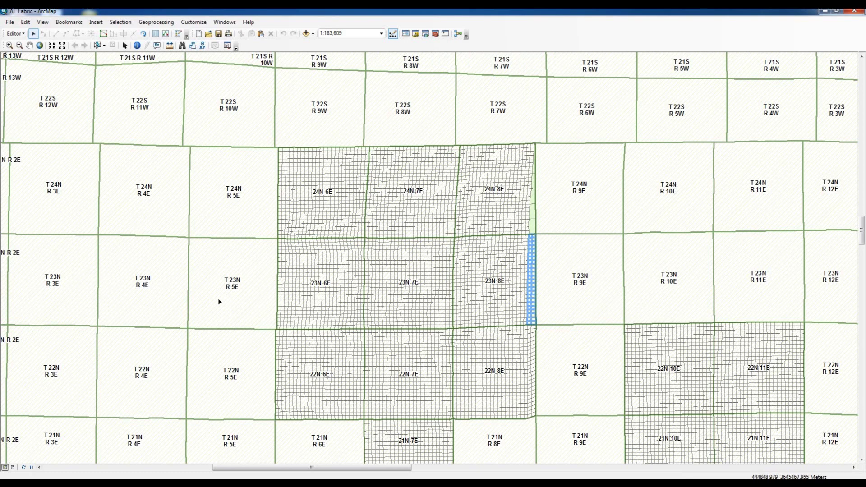
# - Show the Spatial Adjustment toolbar and dock it tightly against the end of the Standard toolbar
pyautogui.rightClick(698, 33)
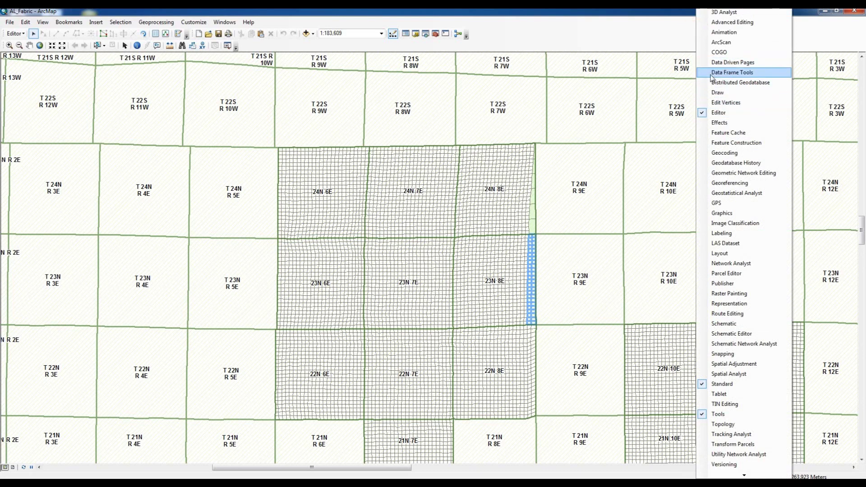
pyautogui.click(705, 366)
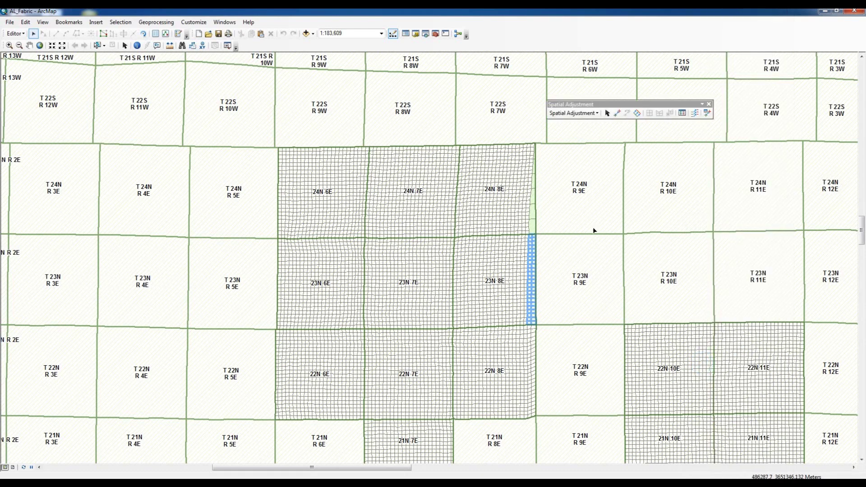
pyautogui.moveTo(612, 106); pyautogui.dragTo(538, 31)
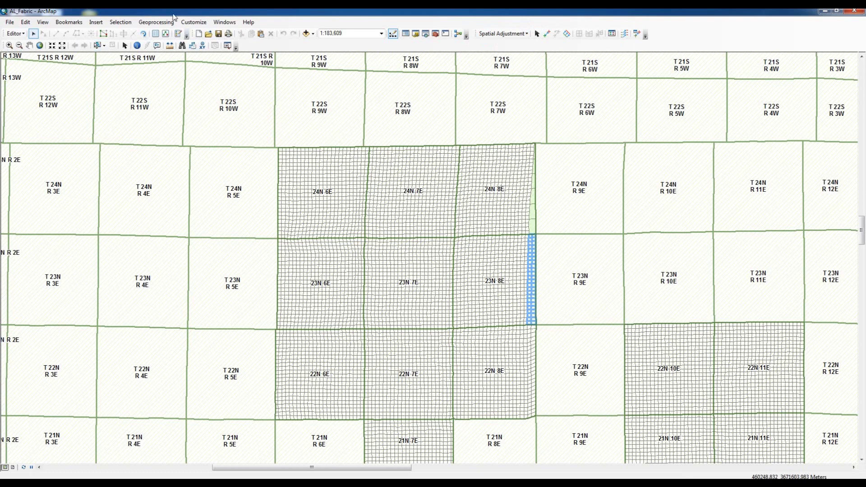
pyautogui.click(474, 33)
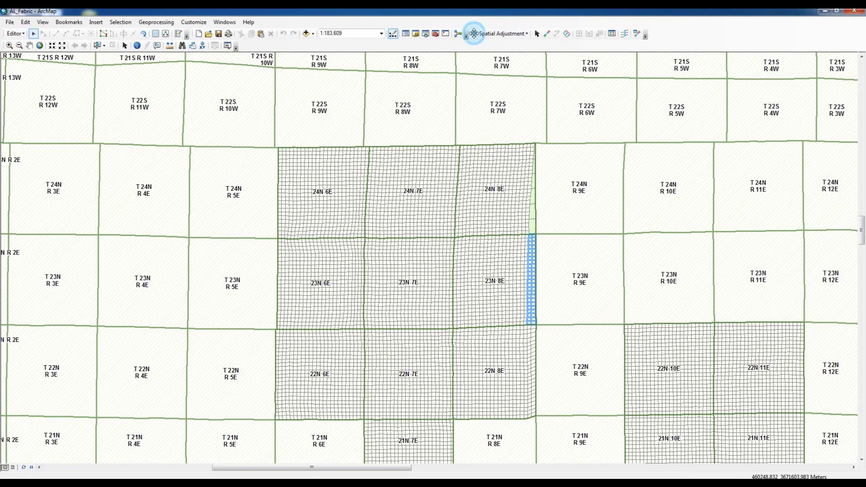
pyautogui.moveTo(474, 34); pyautogui.dragTo(469, 33)
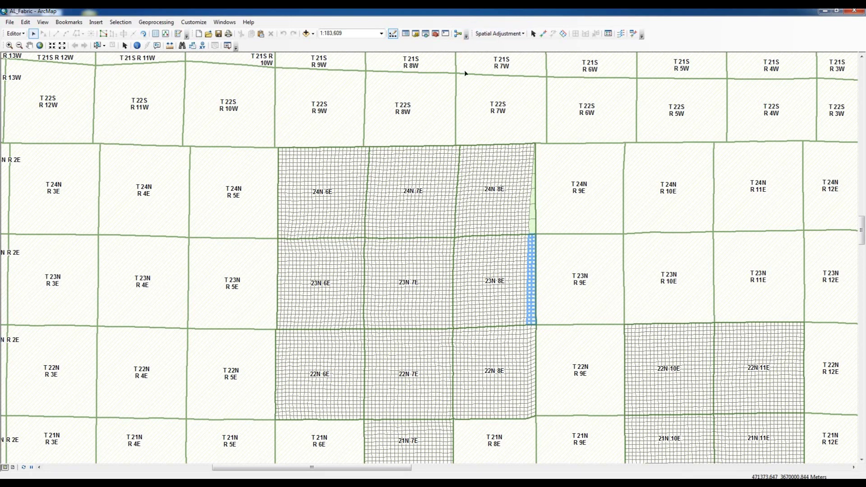
# - Show the Edit Vertices toolbar and dock it after the Spatial Adjustment toolbar
pyautogui.rightClick(756, 39)
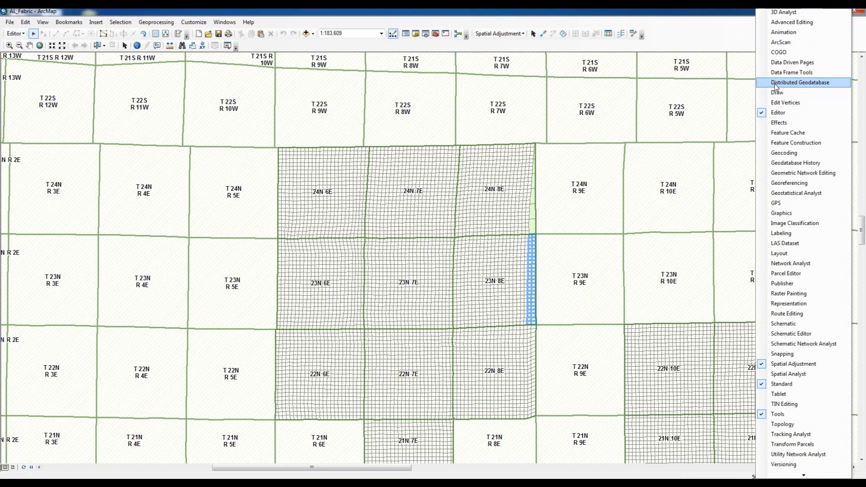
pyautogui.click(769, 102)
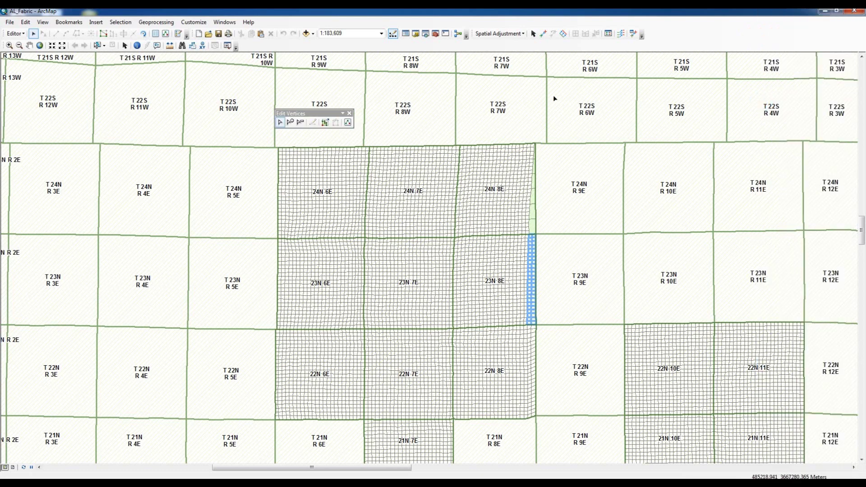
pyautogui.moveTo(320, 116); pyautogui.dragTo(646, 33)
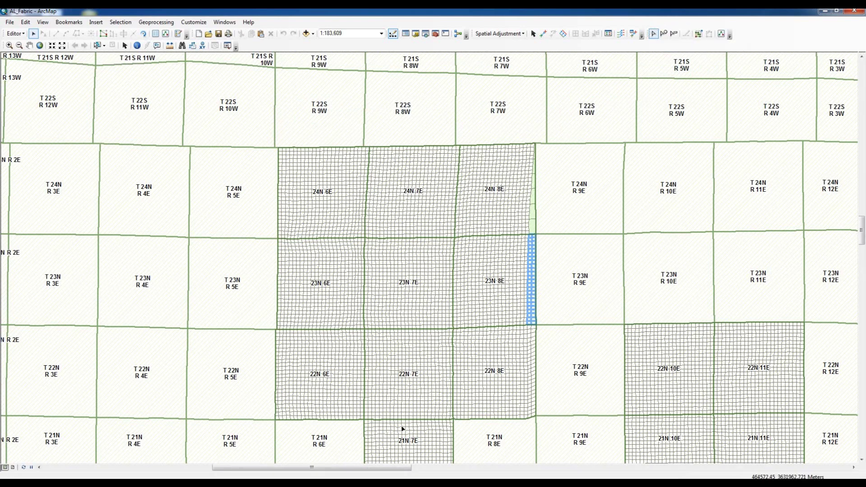
# - Show the Parcel Editor toolbar and dock it in the second row after the Tools toolbar
pyautogui.rightClick(834, 44)
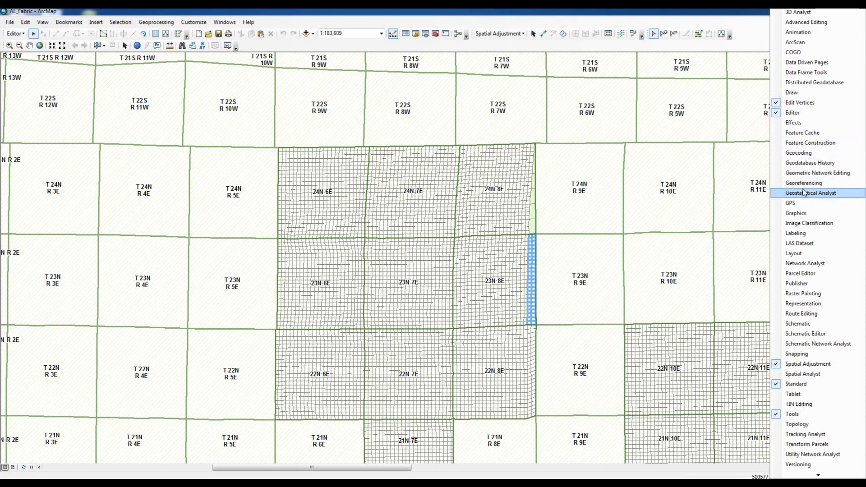
pyautogui.click(776, 278)
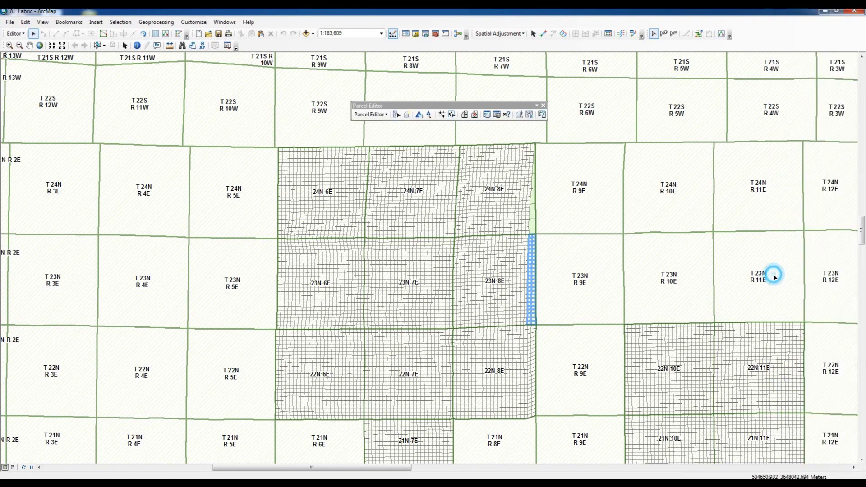
pyautogui.moveTo(452, 108); pyautogui.dragTo(325, 47)
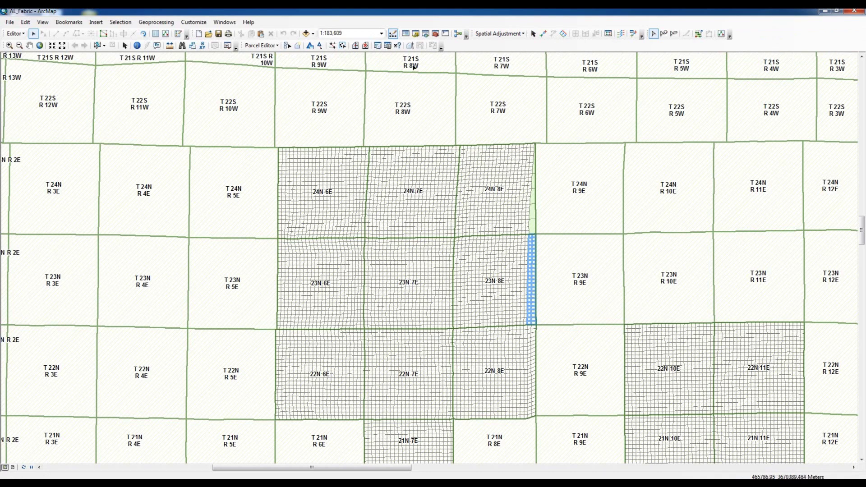
# - Show the Versioning toolbar and dock it after the Parcel Editor toolbar
pyautogui.rightClick(780, 37)
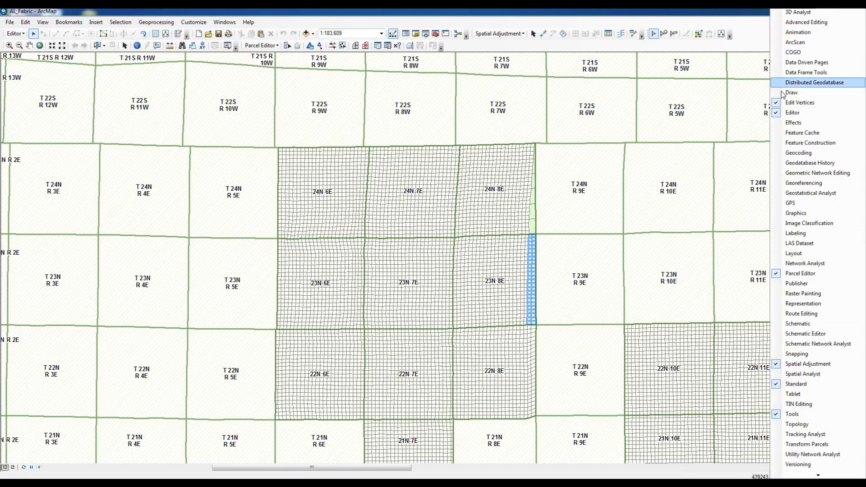
pyautogui.moveTo(818, 474)
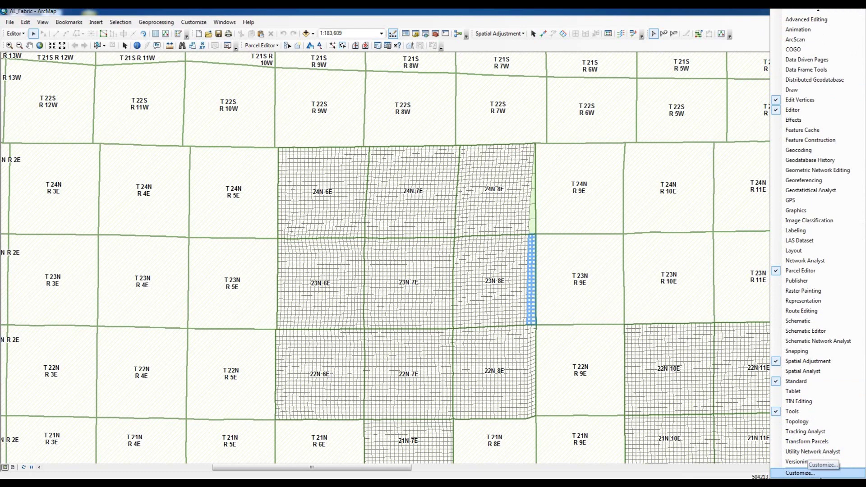
pyautogui.click(775, 462)
pyautogui.moveTo(274, 104); pyautogui.dragTo(478, 49)
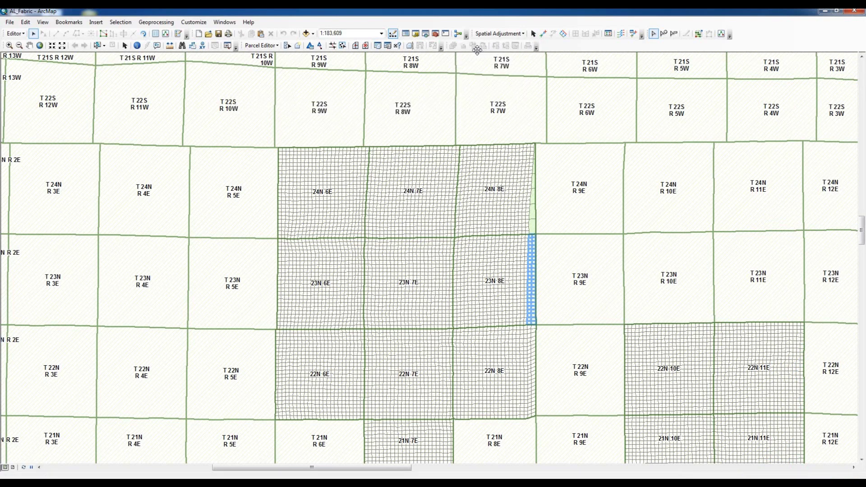
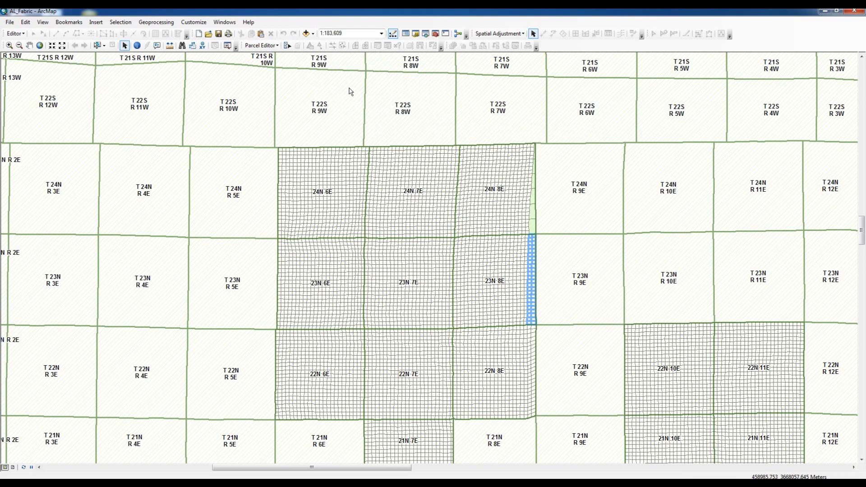
# - Show the COGO toolbar and dock it in the first row after the Edit Vertices toolbar
pyautogui.rightClick(818, 36)
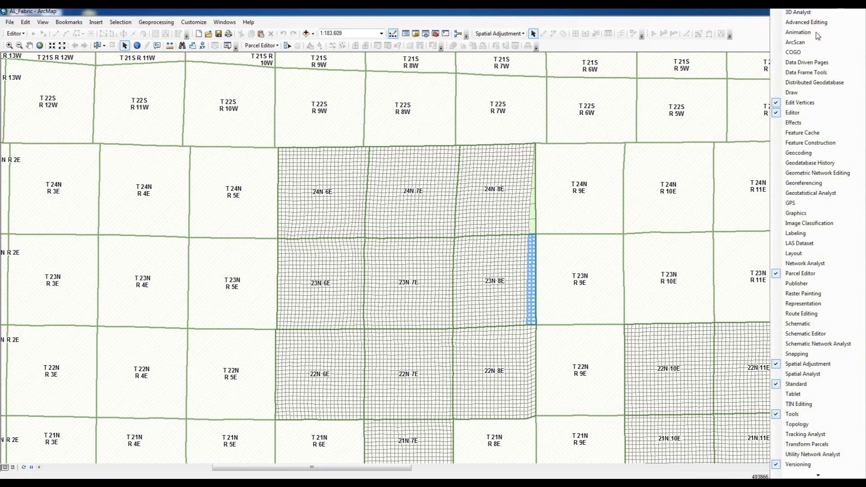
pyautogui.click(779, 54)
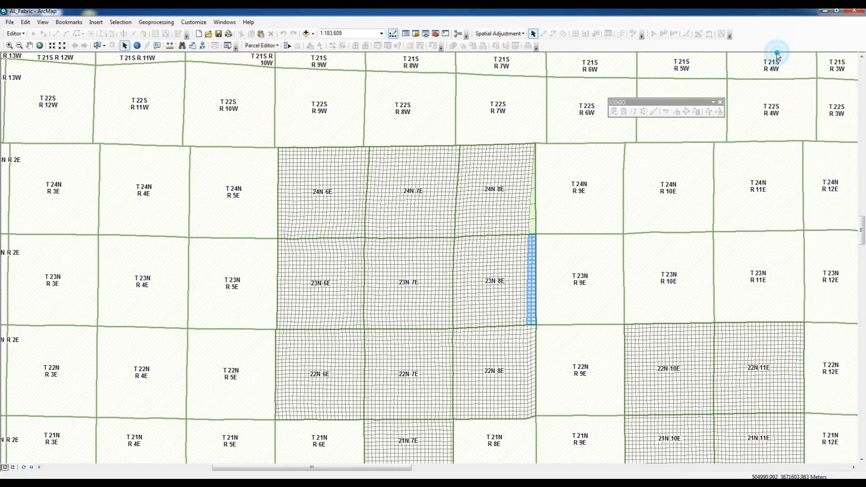
pyautogui.moveTo(665, 105); pyautogui.dragTo(786, 36)
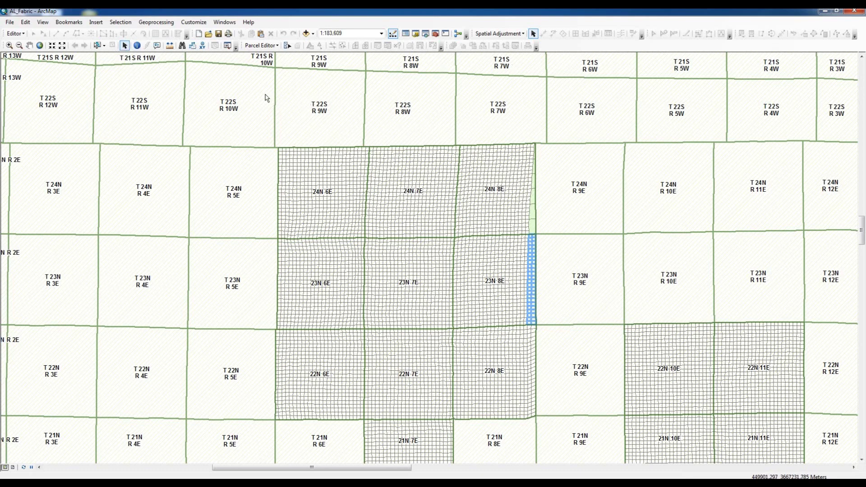
# - Make the Second Divisions layer not selectable in the table of contents, and list the layers by drawing order
pyautogui.click(406, 34)
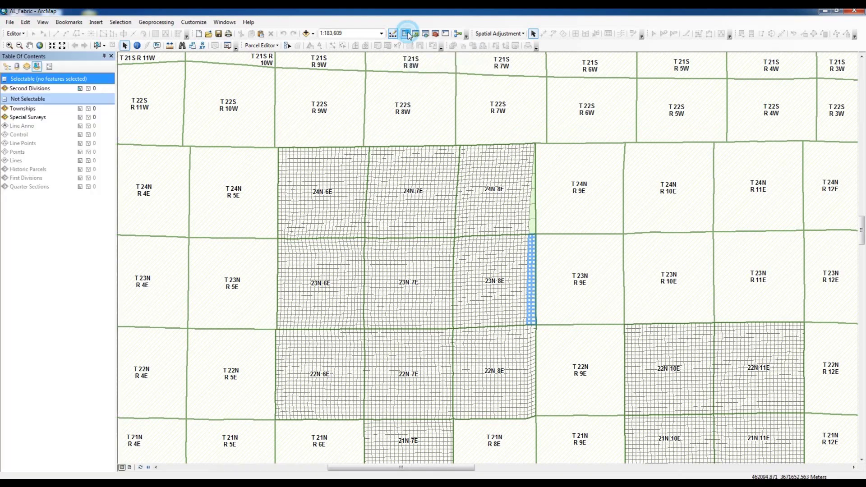
pyautogui.click(80, 89)
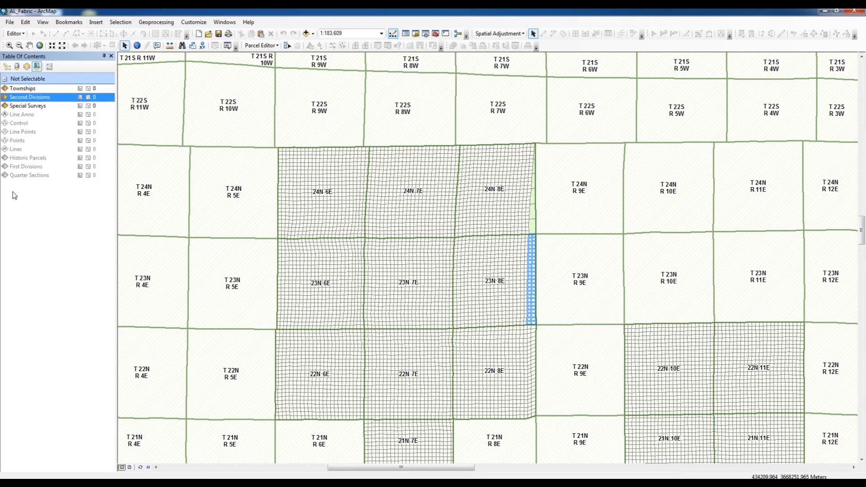
pyautogui.click(5, 67)
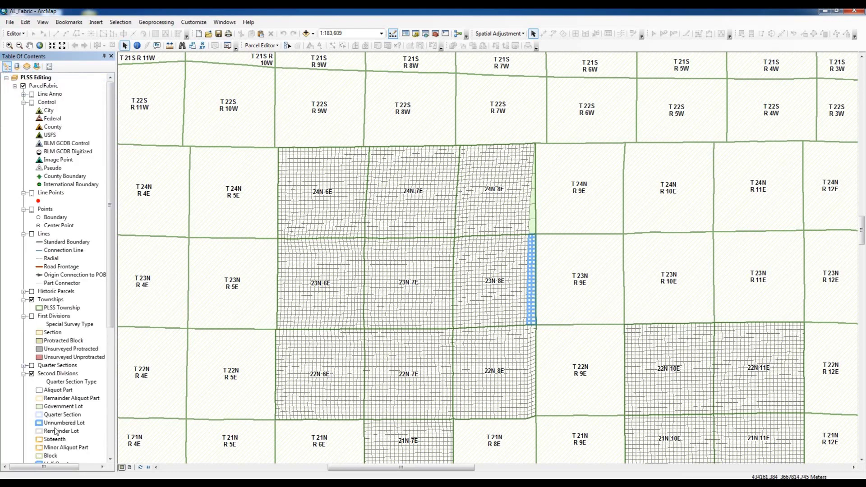
# - Turn the Second Divisions layer off and back on in the table of contents
pyautogui.scroll(-8, 101, 270)
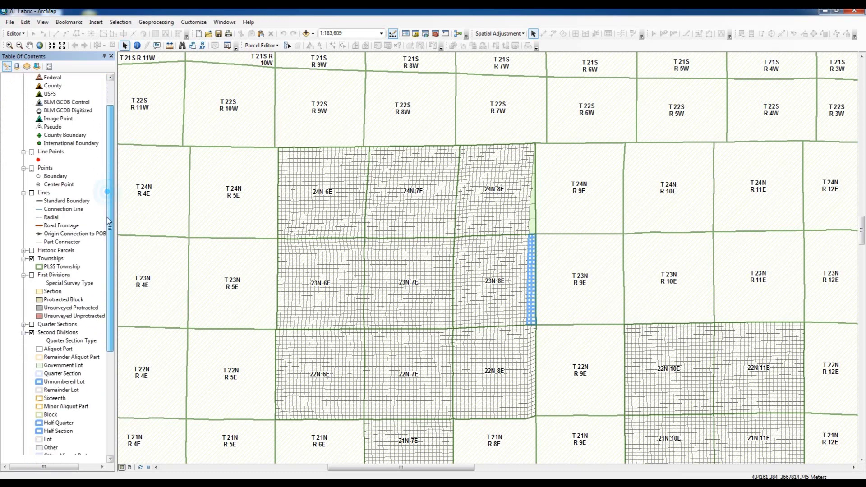
pyautogui.moveTo(107, 316); pyautogui.dragTo(113, 188)
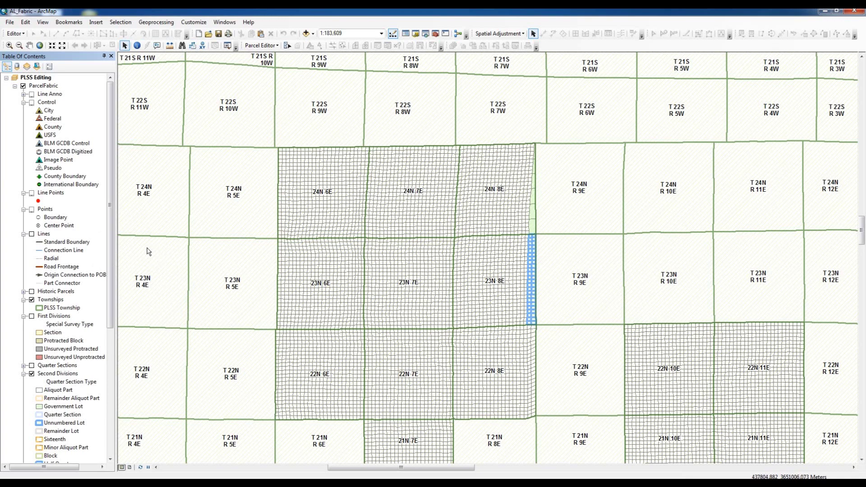
pyautogui.moveTo(111, 273); pyautogui.dragTo(104, 342)
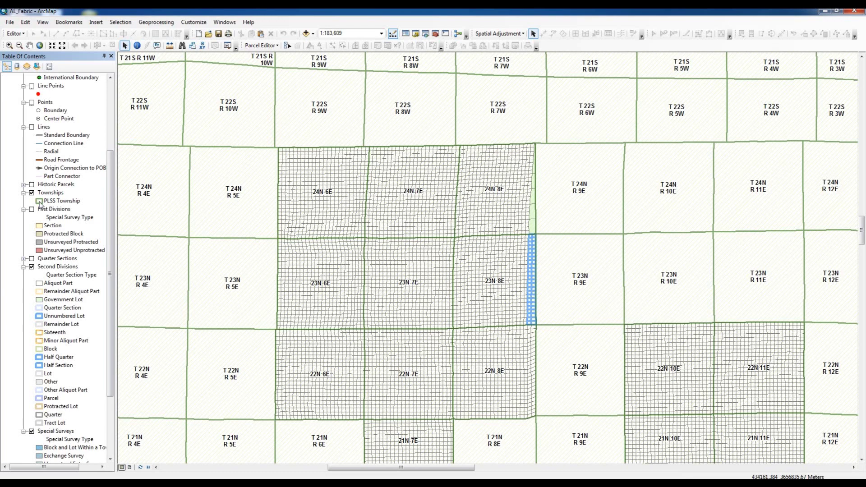
pyautogui.click(32, 267)
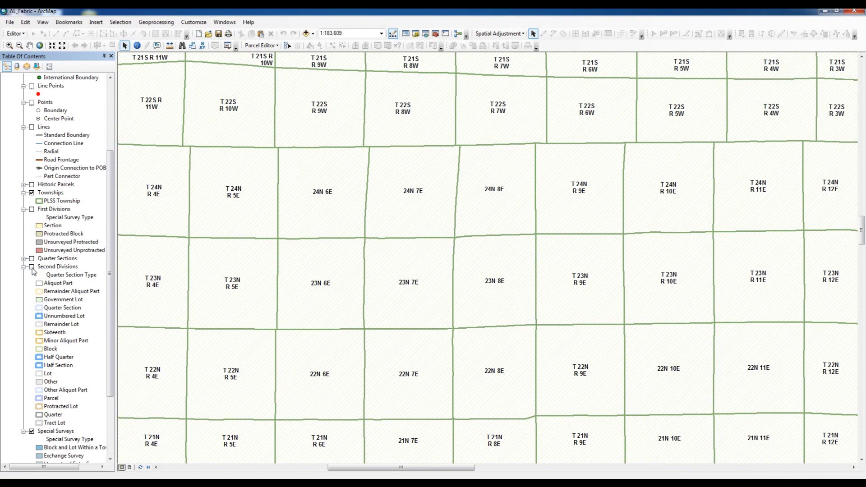
pyautogui.click(32, 267)
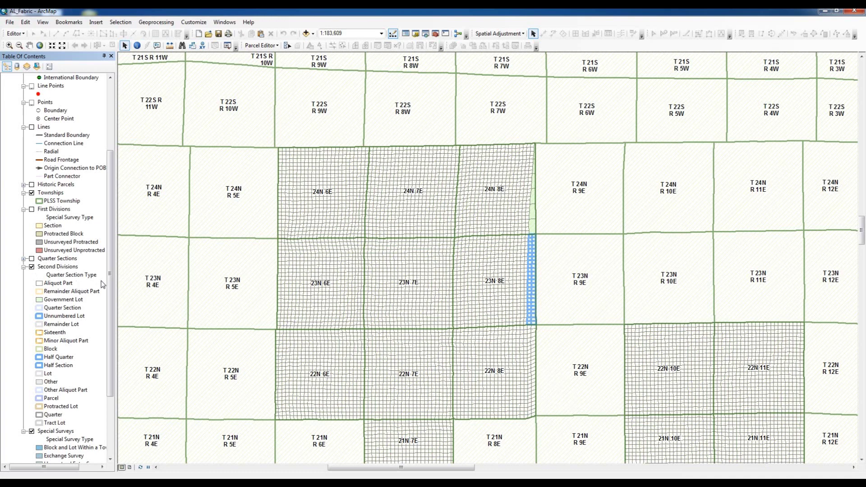
# - Turn on the First Divisions layer in the table of contents
pyautogui.moveTo(110, 278); pyautogui.dragTo(104, 361)
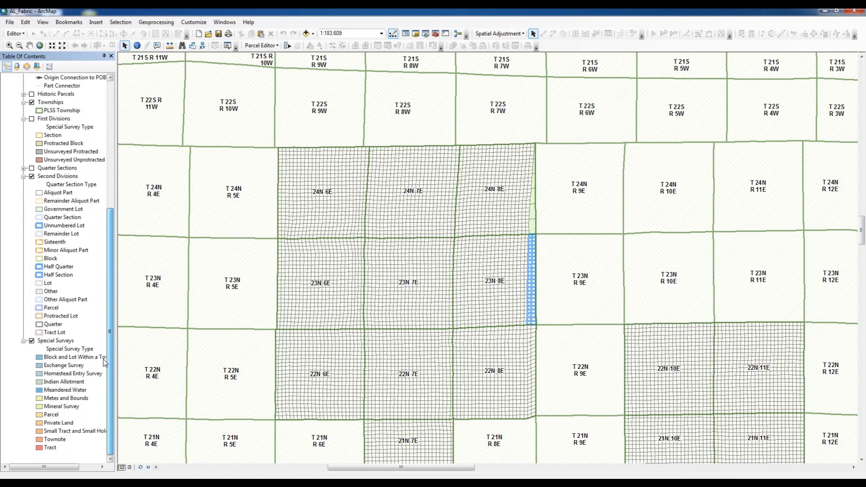
pyautogui.scroll(3, 54, 294)
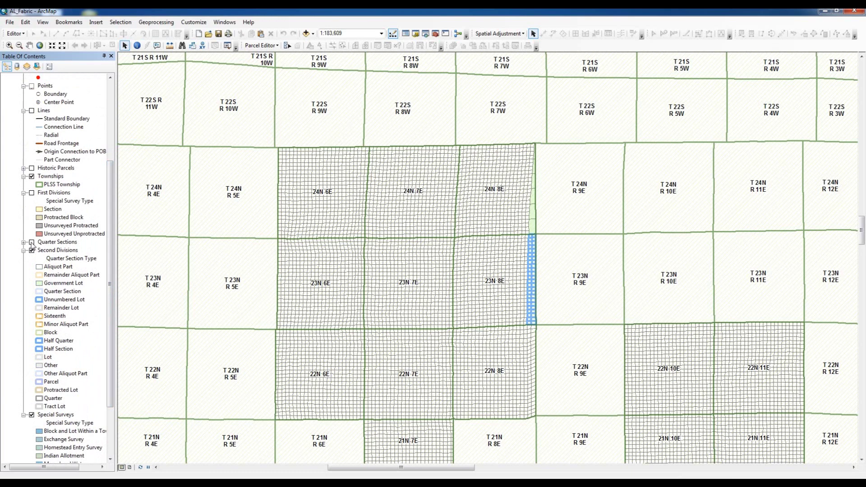
pyautogui.click(32, 194)
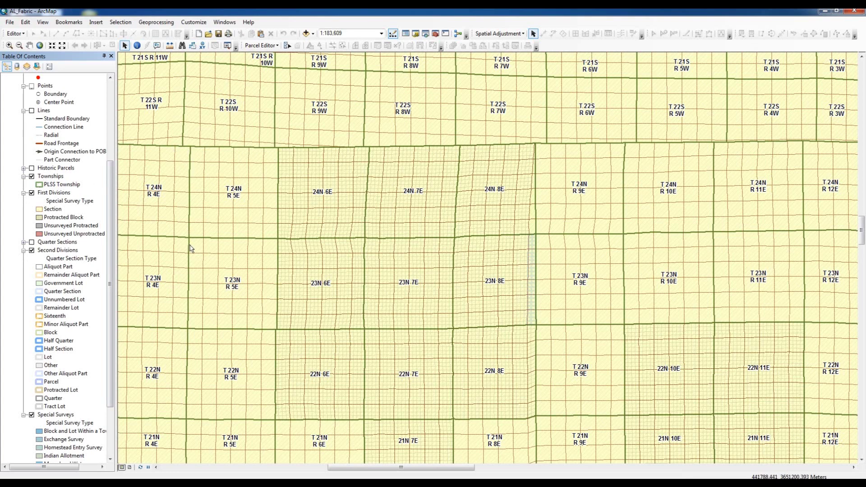
# - Edit the PLSS Township symbol and set its line fill color to No Color
pyautogui.click(40, 185)
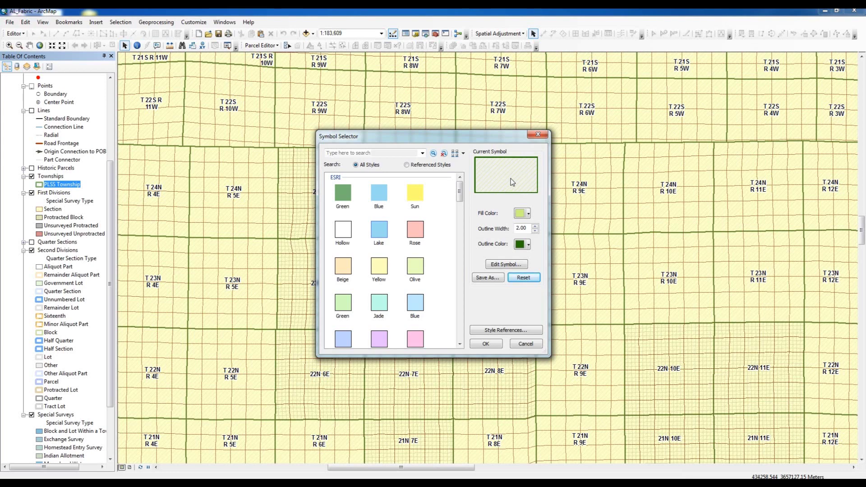
pyautogui.click(503, 267)
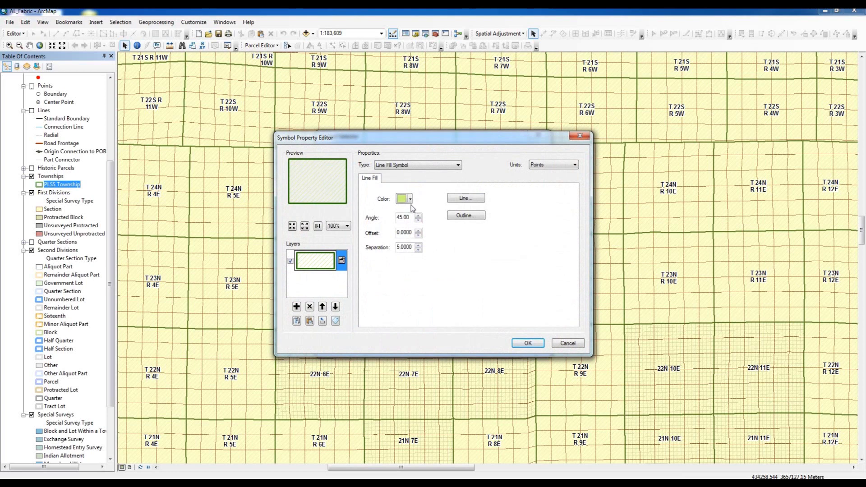
pyautogui.click(290, 261)
pyautogui.click(411, 199)
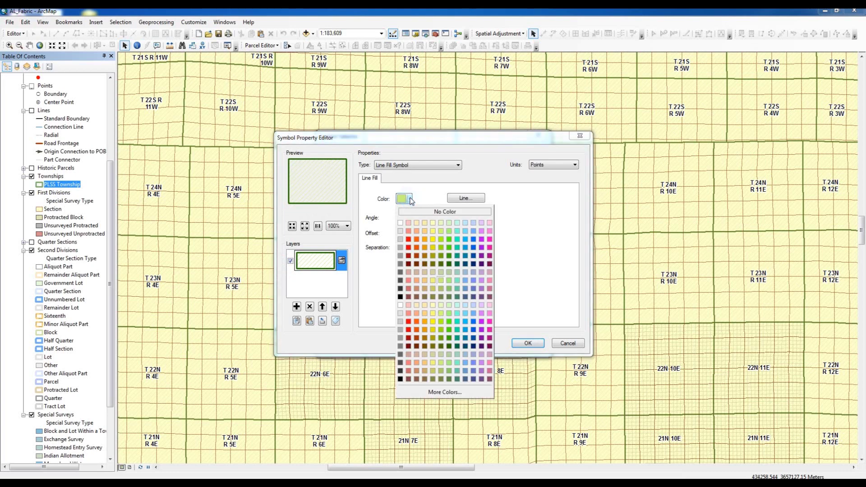
pyautogui.click(446, 212)
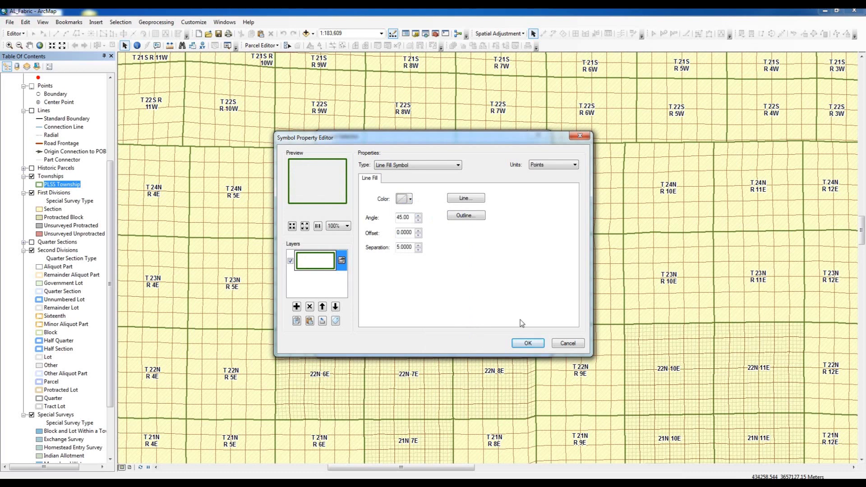
pyautogui.click(528, 345)
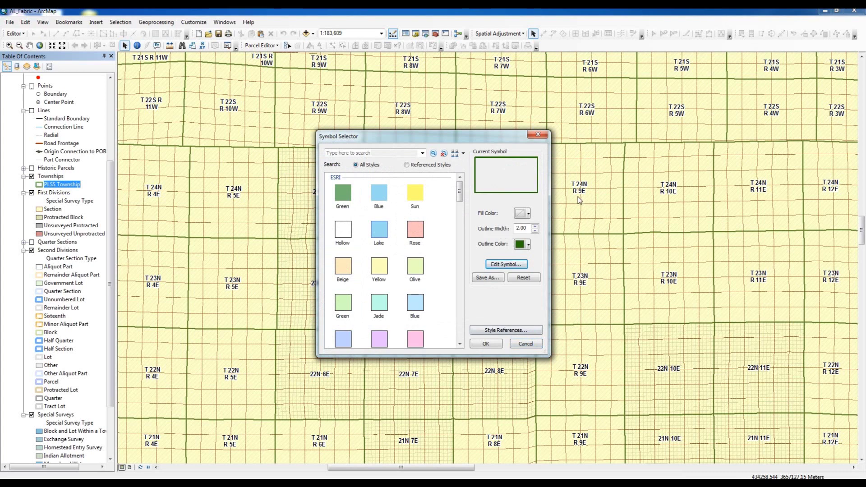
# - Set the PLSS Township outline to width 3 in dark red and apply the symbol
pyautogui.click(534, 227)
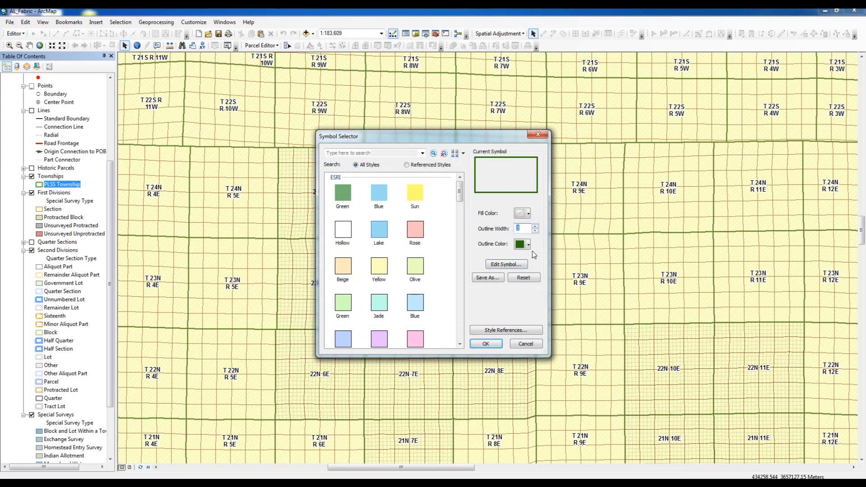
pyautogui.click(529, 246)
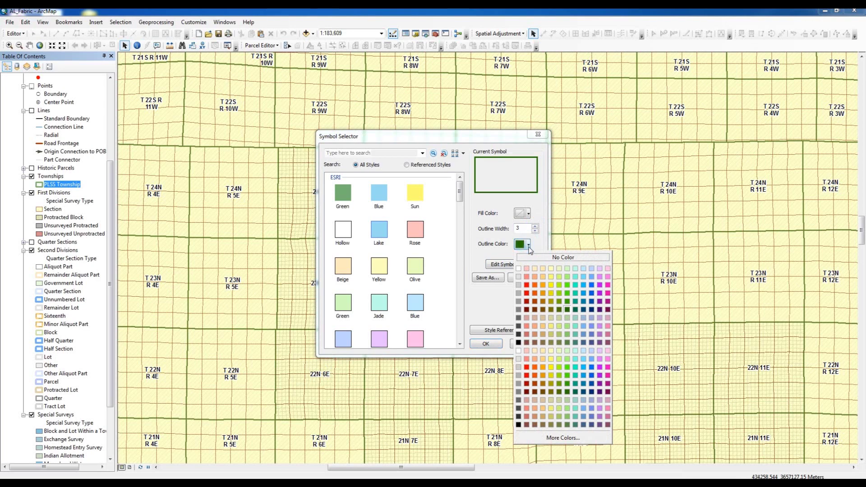
pyautogui.click(527, 304)
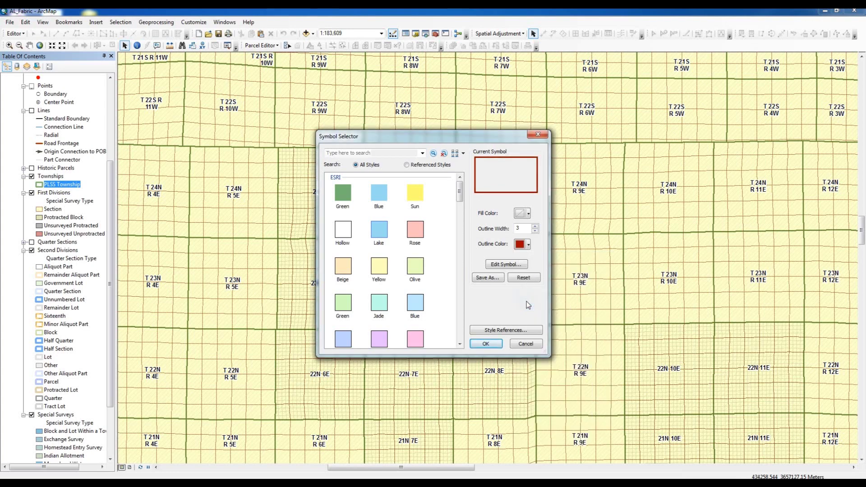
pyautogui.click(486, 344)
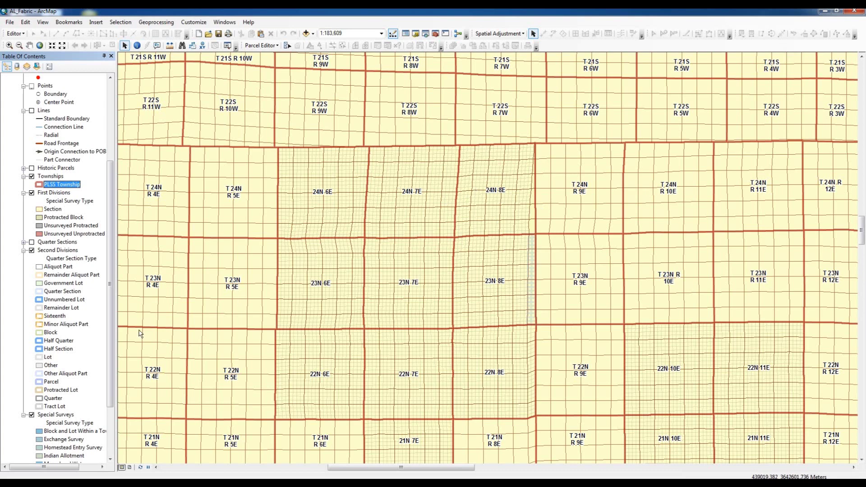
# - Set the fill color of the Section symbol under First Divisions to No Color
pyautogui.moveTo(110, 289)
pyautogui.mouseDown()
pyautogui.moveTo(108, 340)
pyautogui.moveTo(109, 299)
pyautogui.mouseUp()
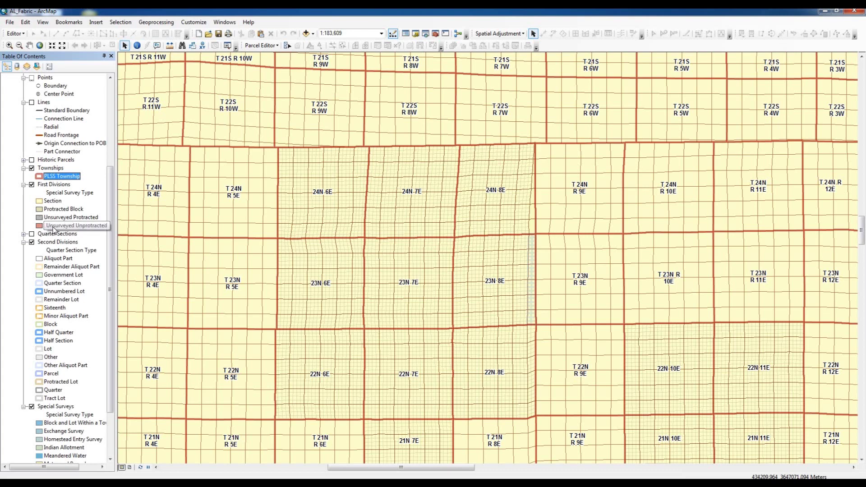
pyautogui.click(40, 201)
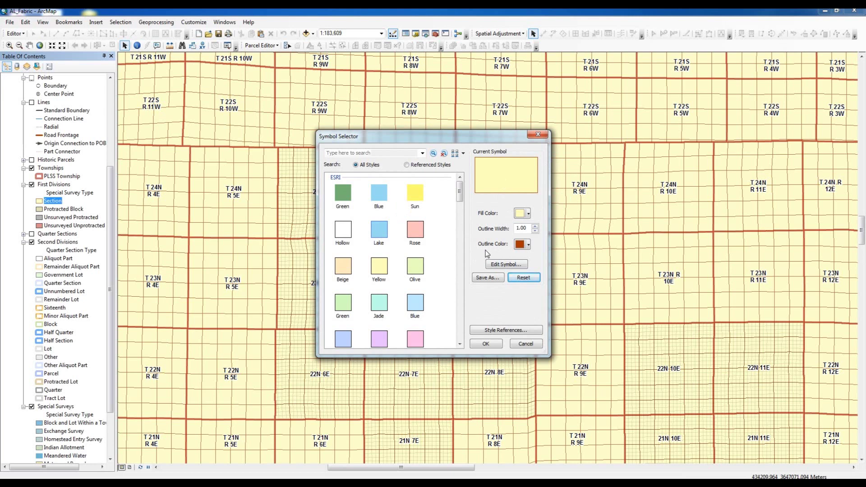
pyautogui.click(503, 266)
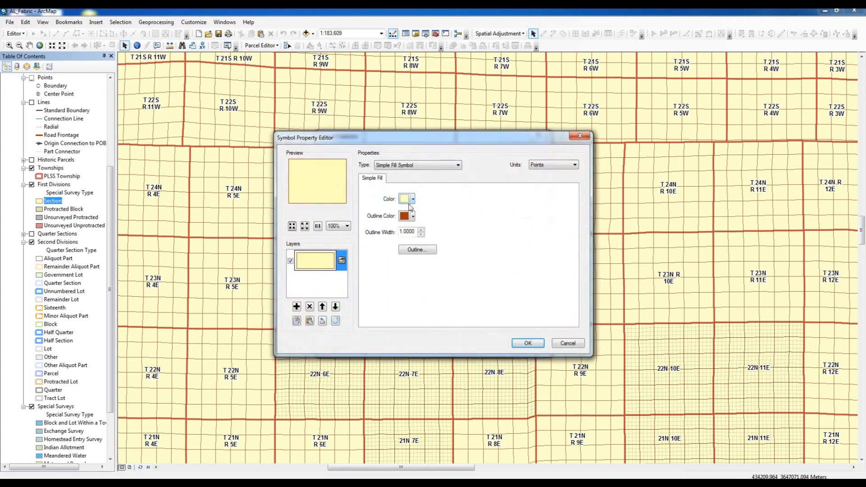
pyautogui.click(533, 345)
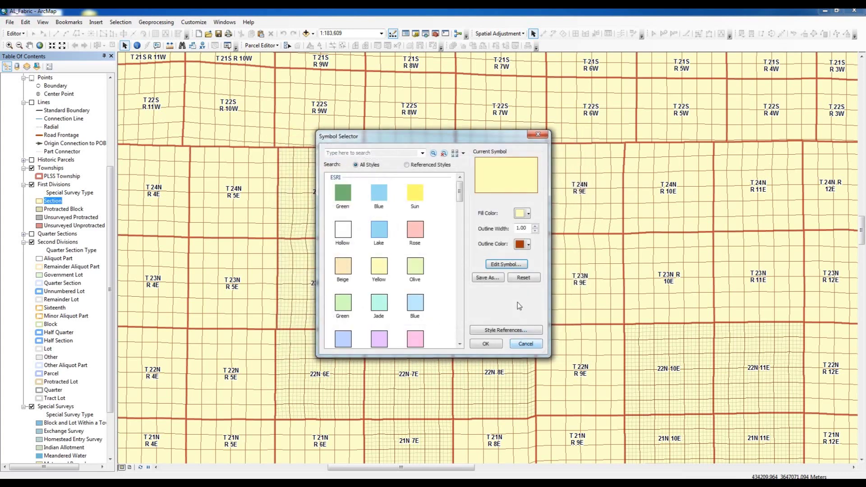
pyautogui.click(525, 214)
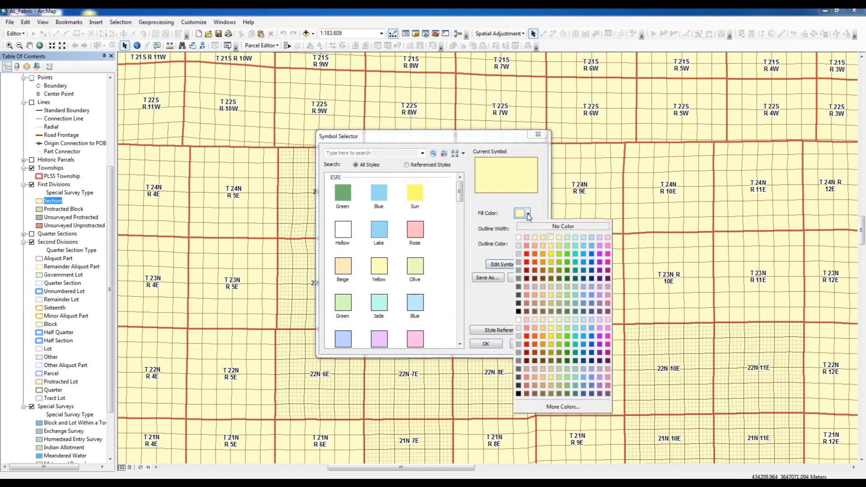
pyautogui.click(572, 226)
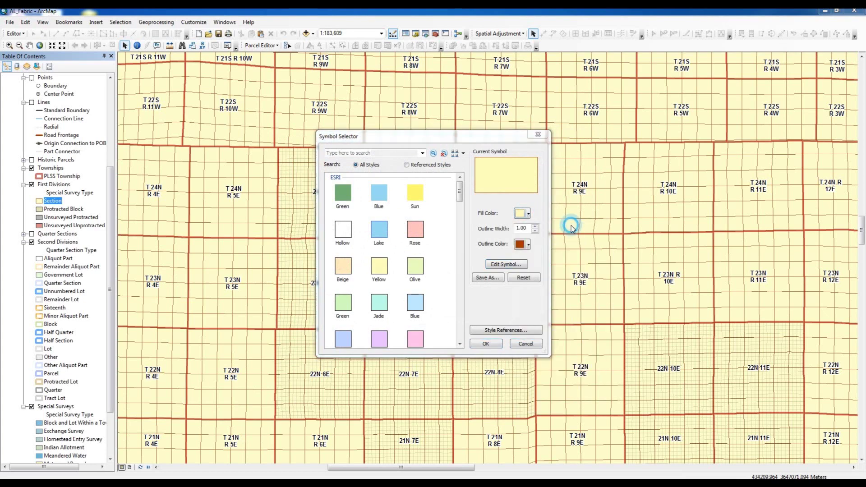
# - Set the Section outline to width 2 in Quetzel Green and apply the symbol
pyautogui.click(536, 228)
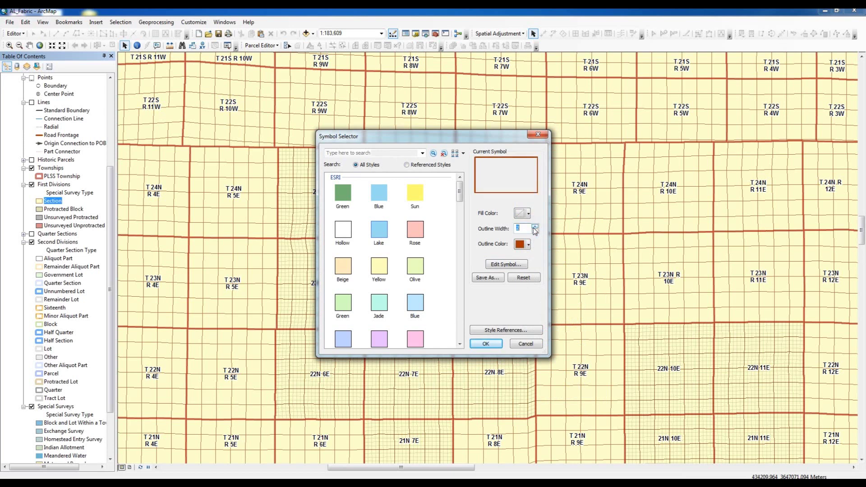
pyautogui.click(523, 244)
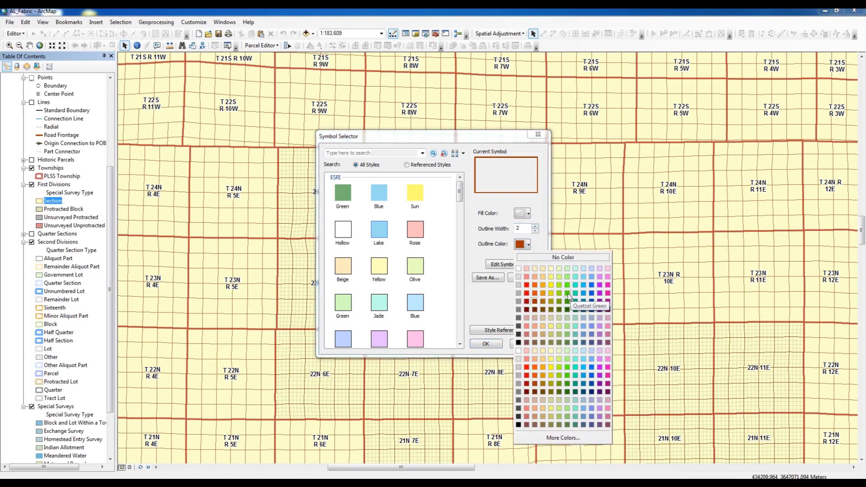
pyautogui.click(568, 297)
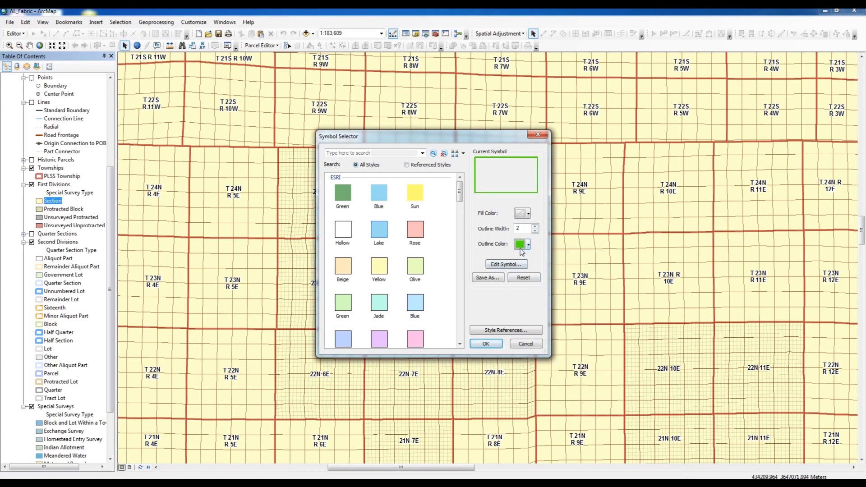
pyautogui.click(486, 344)
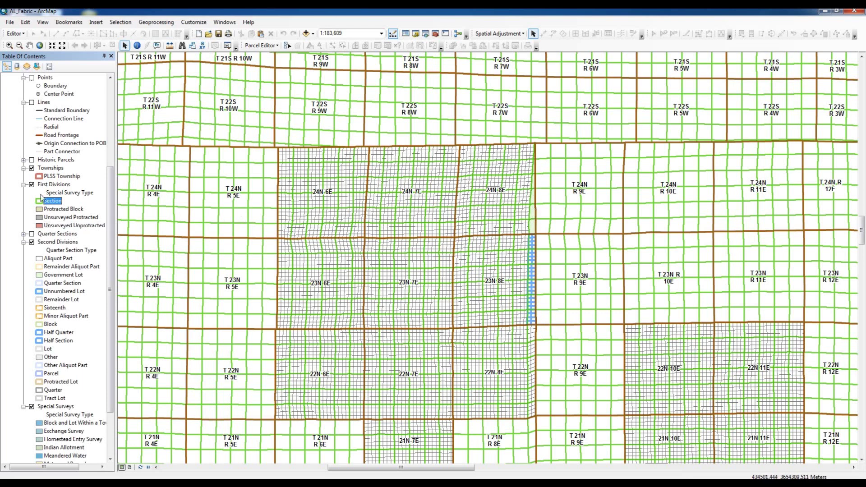
# - Turn off the First Divisions layer, leaving the townships and second divisions drawn
pyautogui.click(10, 45)
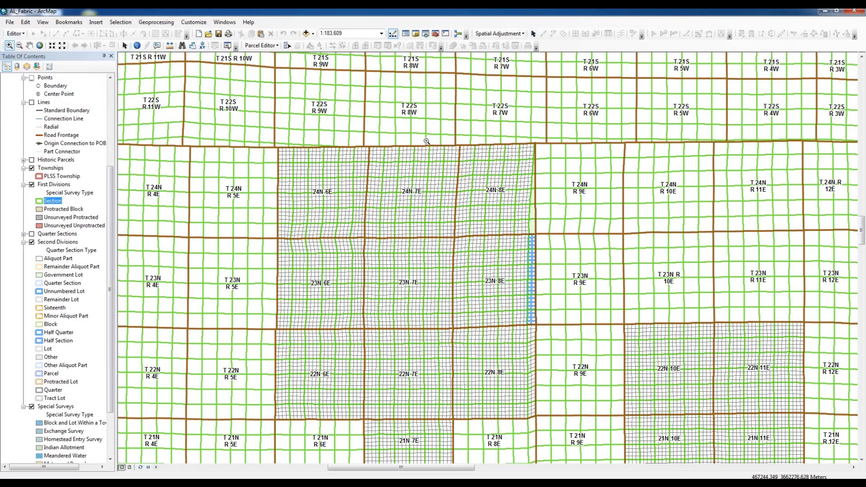
pyautogui.moveTo(431, 140); pyautogui.dragTo(635, 336)
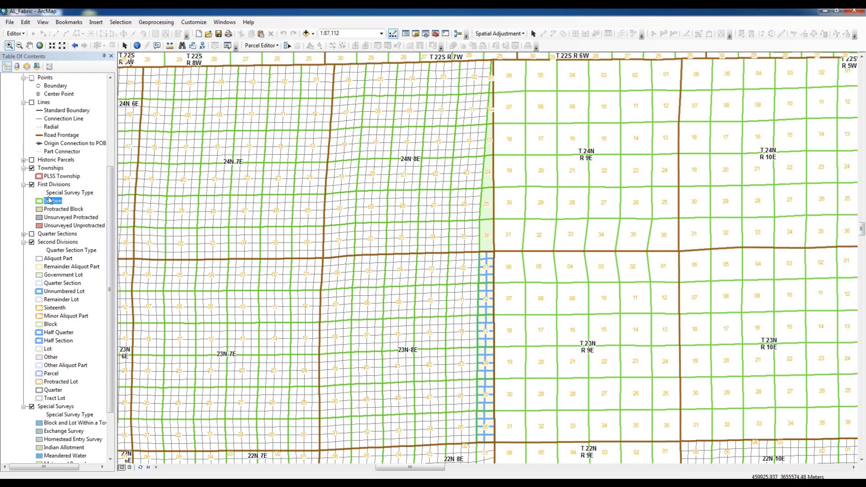
pyautogui.click(32, 185)
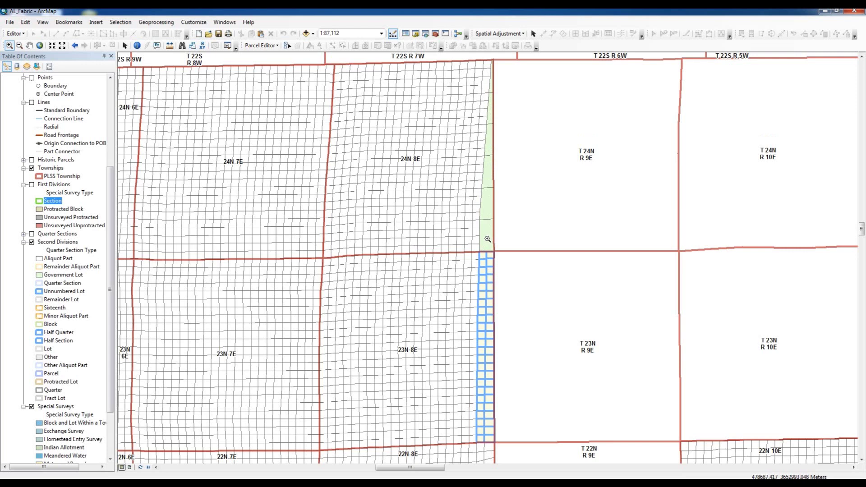
# - Change the Government Lot symbol under Second Divisions to a Line Fill Symbol with a 45 degree angle
pyautogui.click(39, 276)
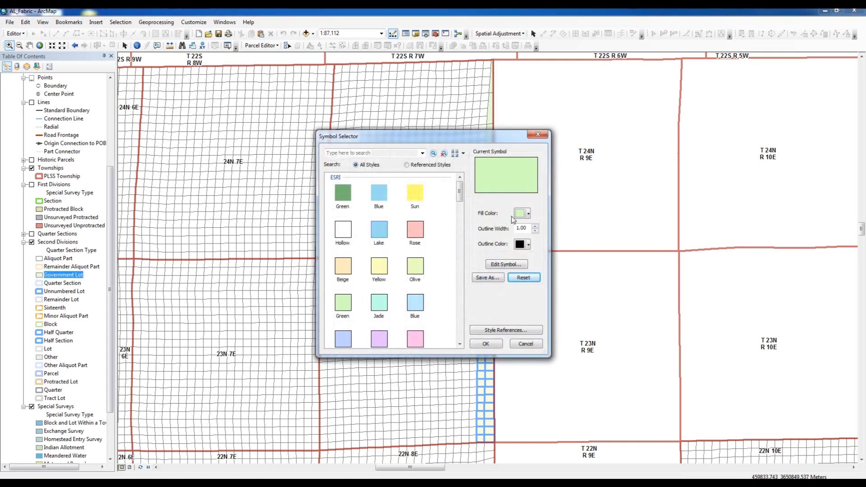
pyautogui.click(510, 265)
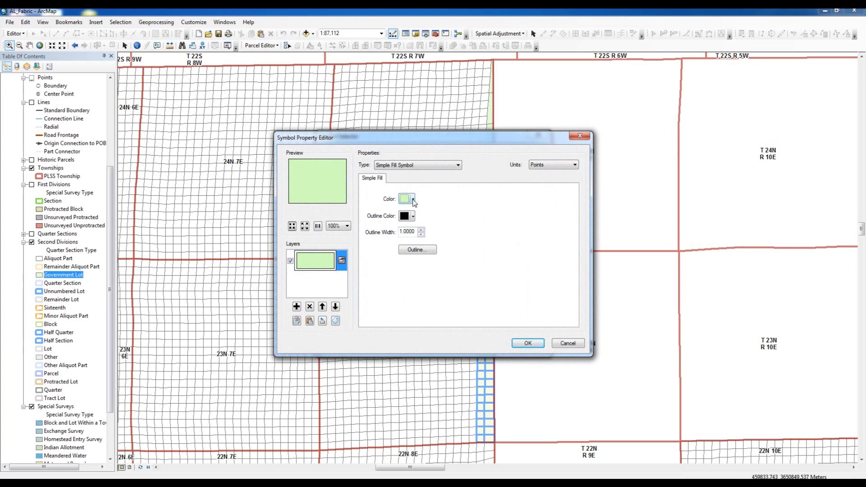
pyautogui.click(458, 166)
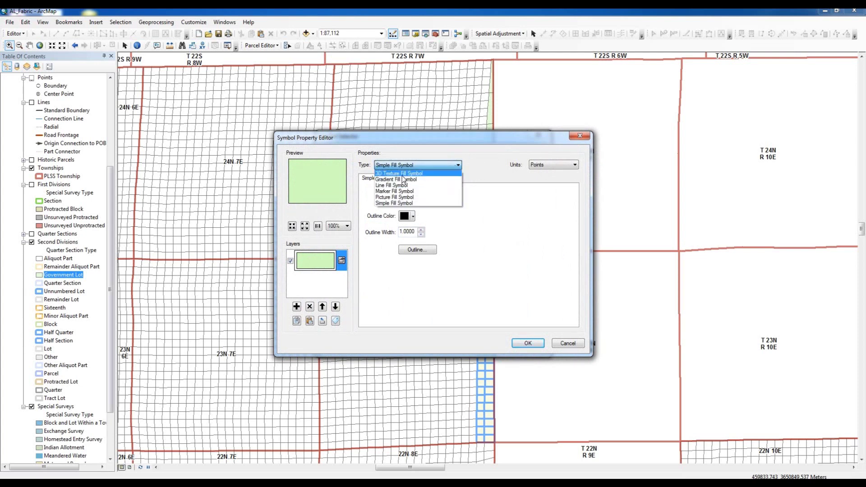
pyautogui.click(395, 189)
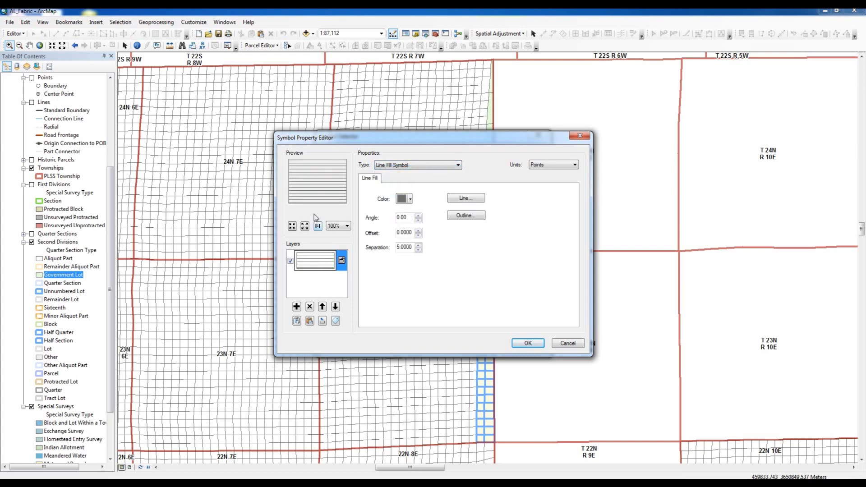
pyautogui.doubleClick(408, 218)
pyautogui.write('45')
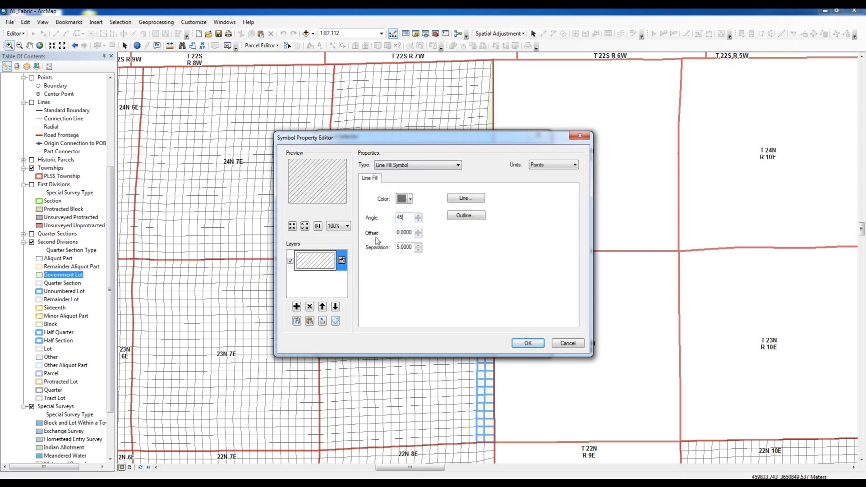
# - Set the color of the Government Lot line fill to Electron Gold and apply the symbol
pyautogui.click(410, 199)
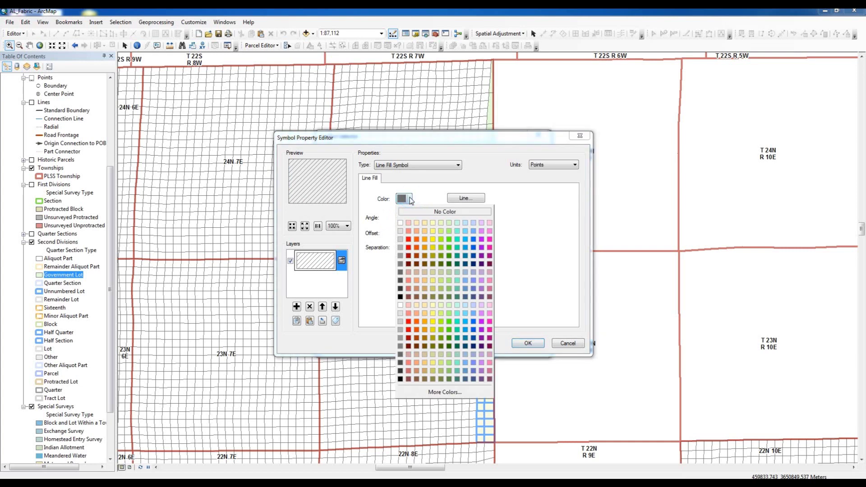
pyautogui.click(417, 239)
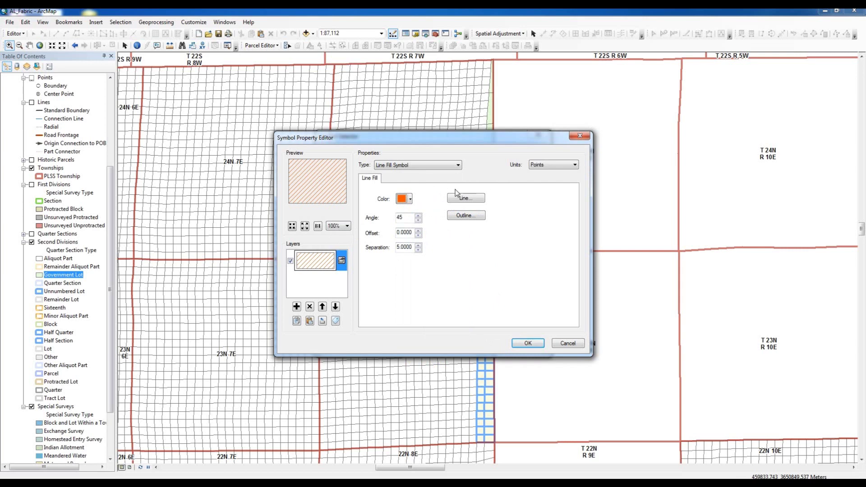
pyautogui.click(539, 342)
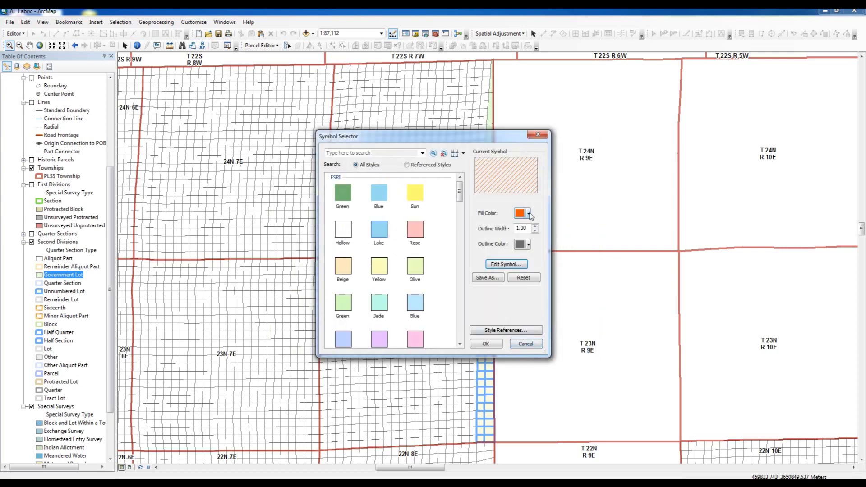
pyautogui.click(529, 215)
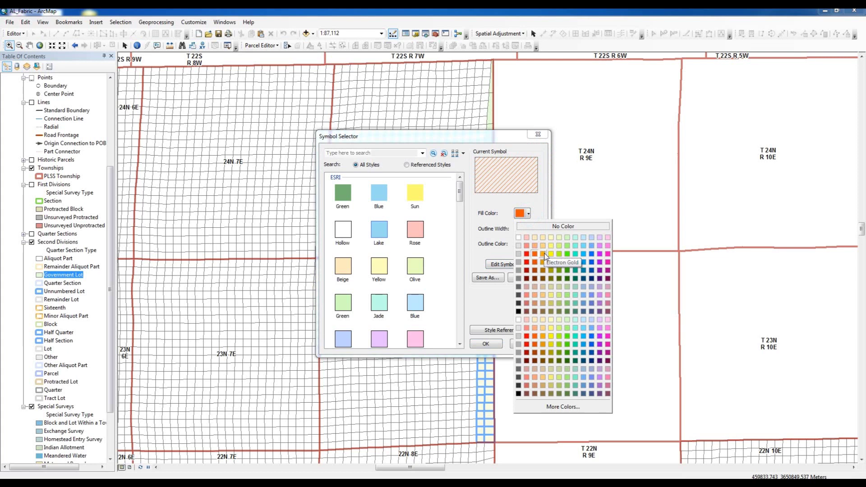
pyautogui.click(543, 254)
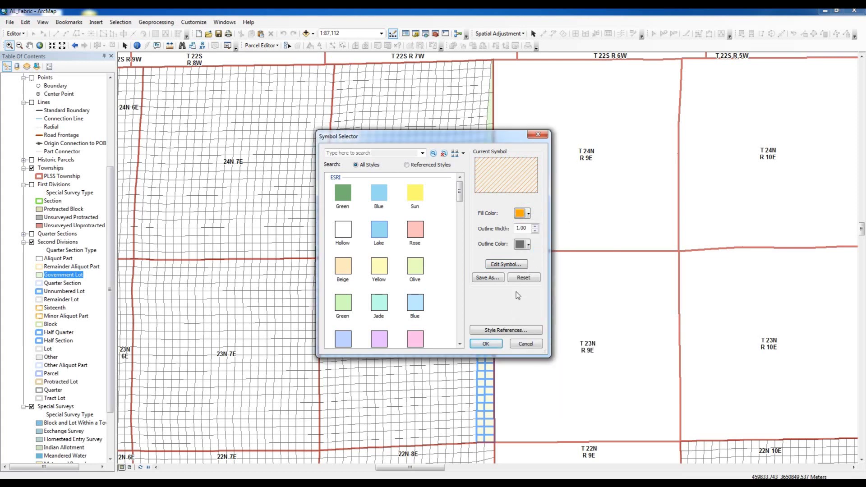
pyautogui.click(486, 345)
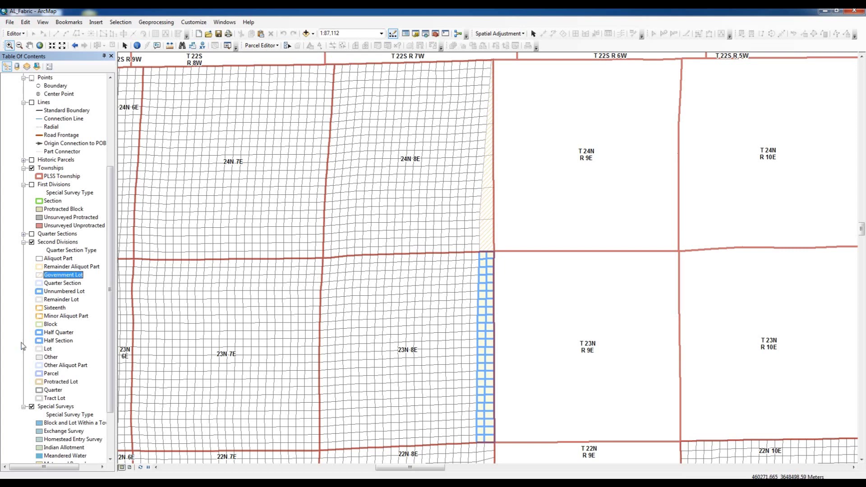
# - Set the fill color of the Unnumbered Lot symbol under Second Divisions to Fire Red
pyautogui.click(39, 292)
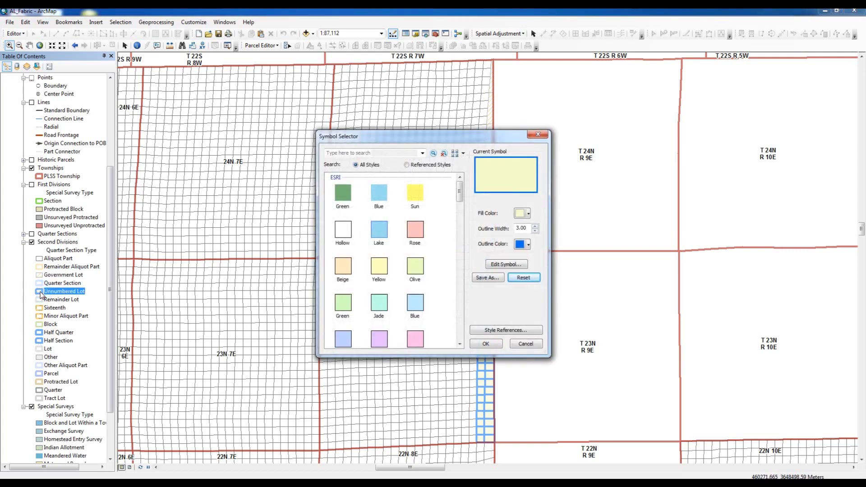
pyautogui.click(529, 214)
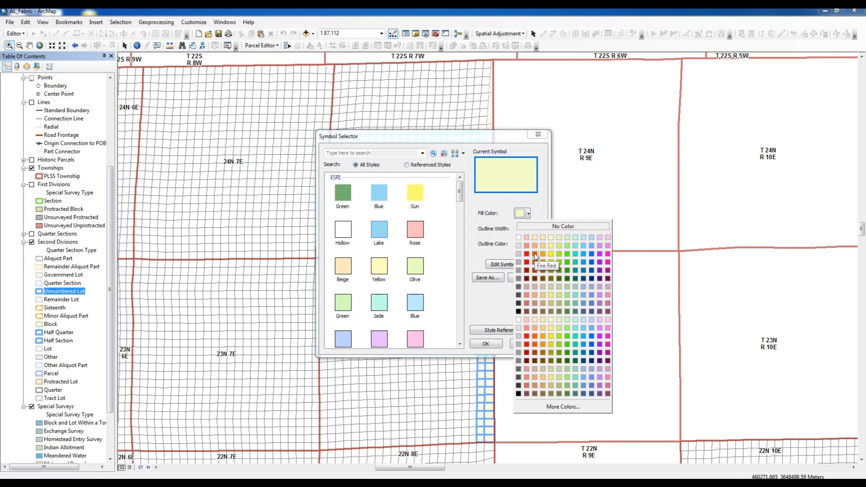
pyautogui.click(535, 255)
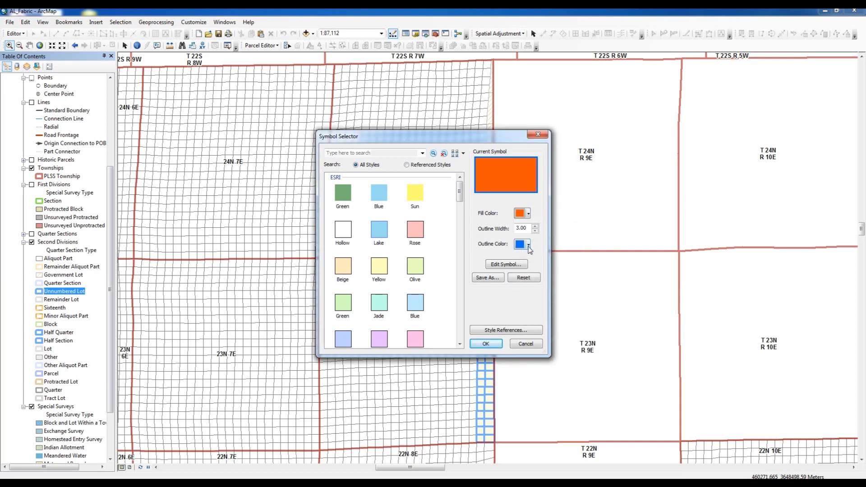
# - Give the Unnumbered Lot symbol a Fire Red outline of width 1 and apply it
pyautogui.click(529, 245)
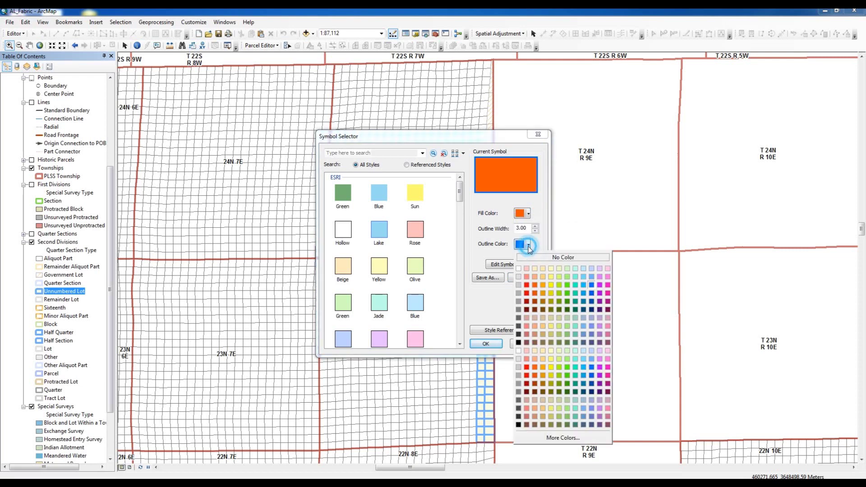
pyautogui.click(536, 296)
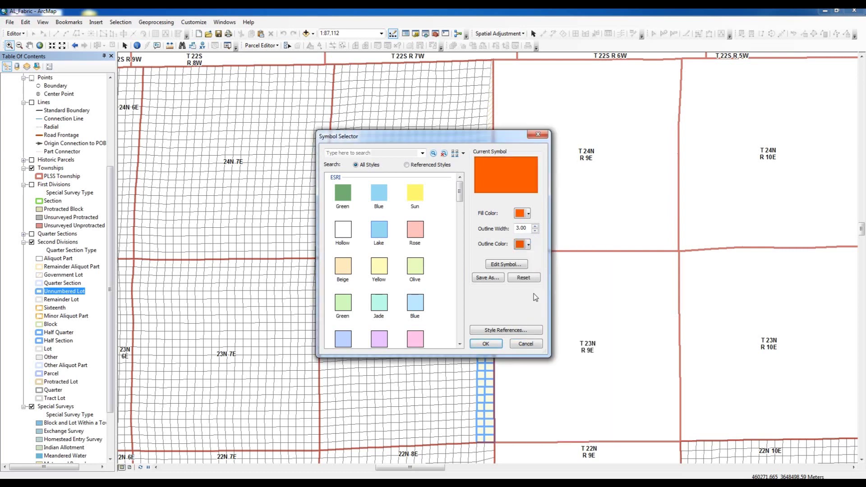
pyautogui.click(529, 244)
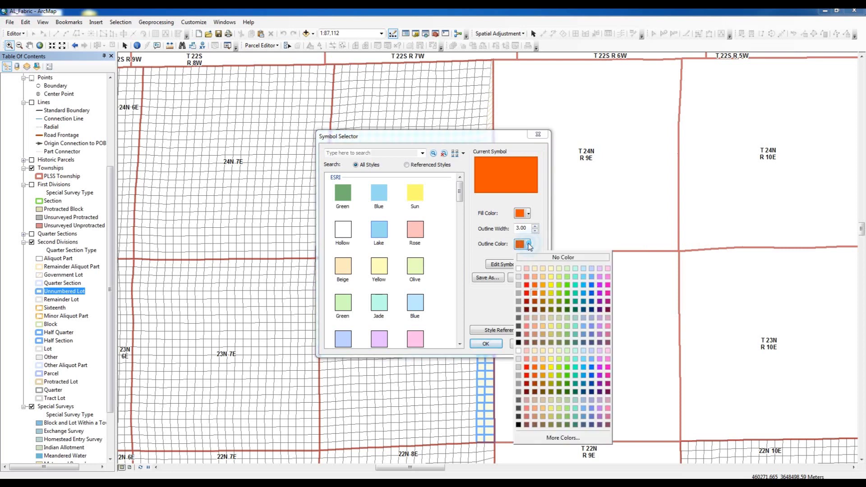
pyautogui.click(536, 285)
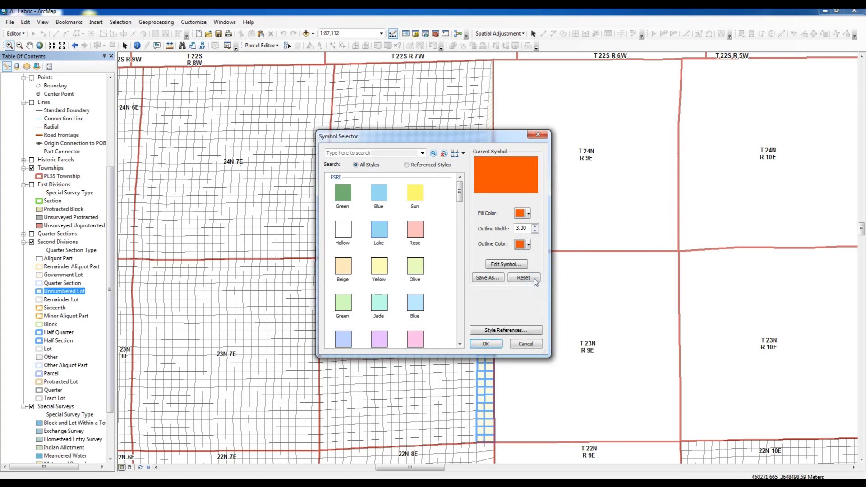
pyautogui.click(535, 231)
pyautogui.click(479, 344)
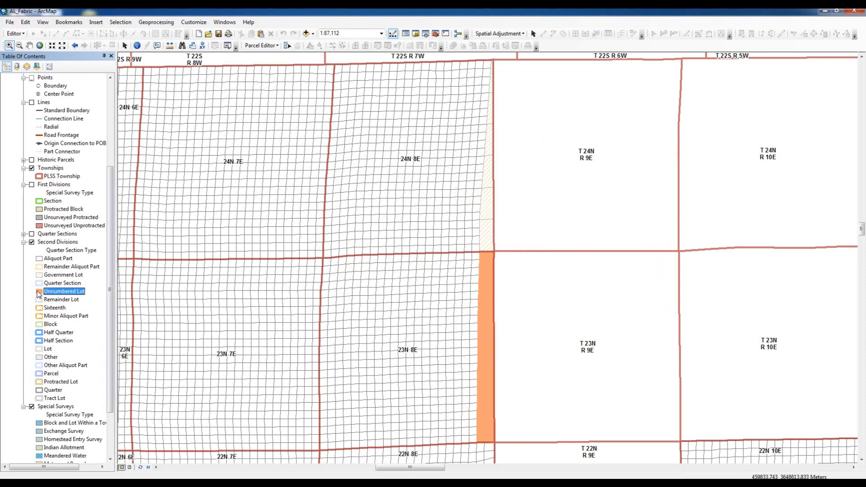
# - Set the Unnumbered Lot symbol's outline color to black and apply the change
pyautogui.click(39, 292)
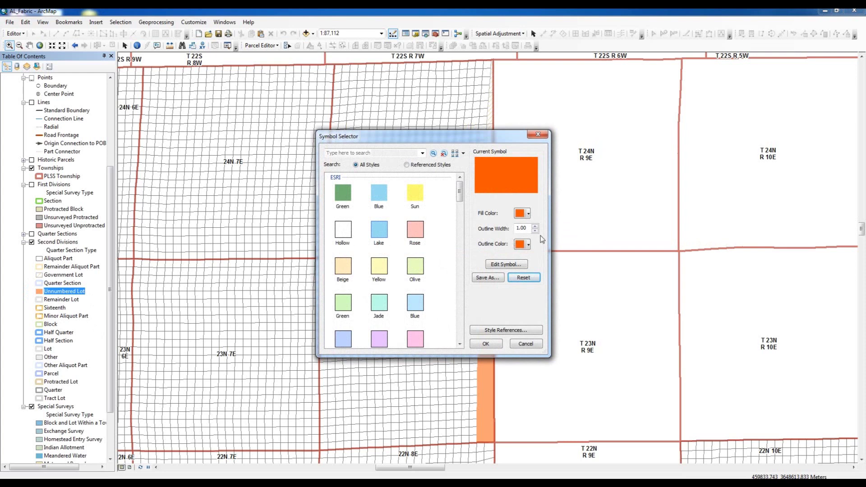
pyautogui.click(530, 245)
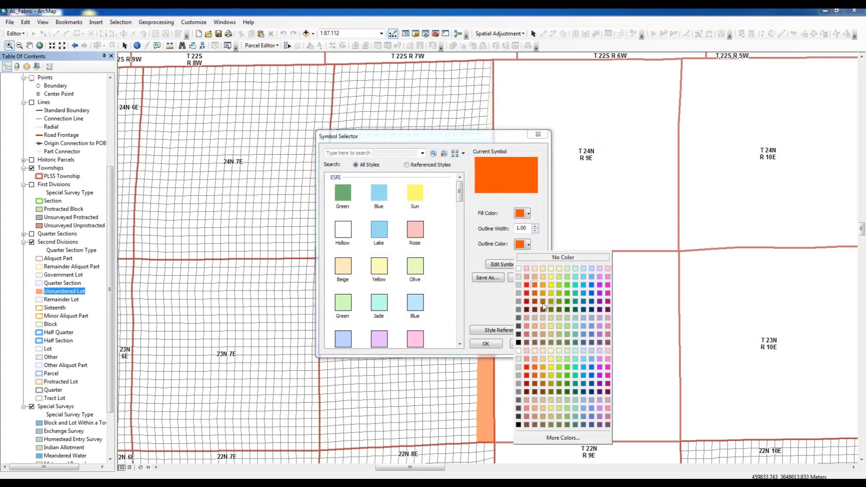
pyautogui.click(519, 343)
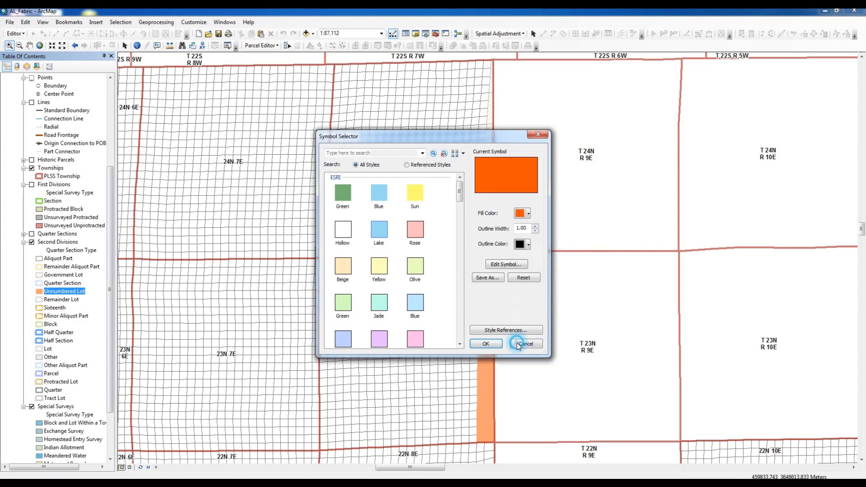
pyautogui.click(486, 344)
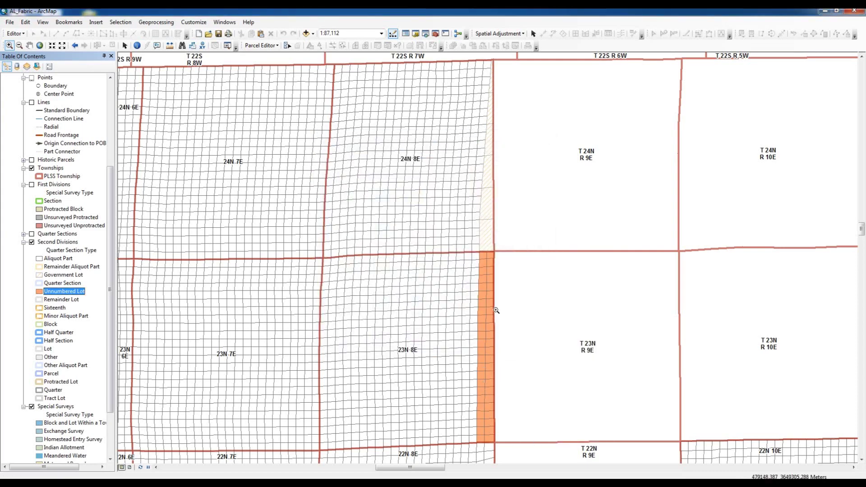
# - Set the Government Lot symbol's outline to Electron Gold, matching its fill color
pyautogui.click(39, 276)
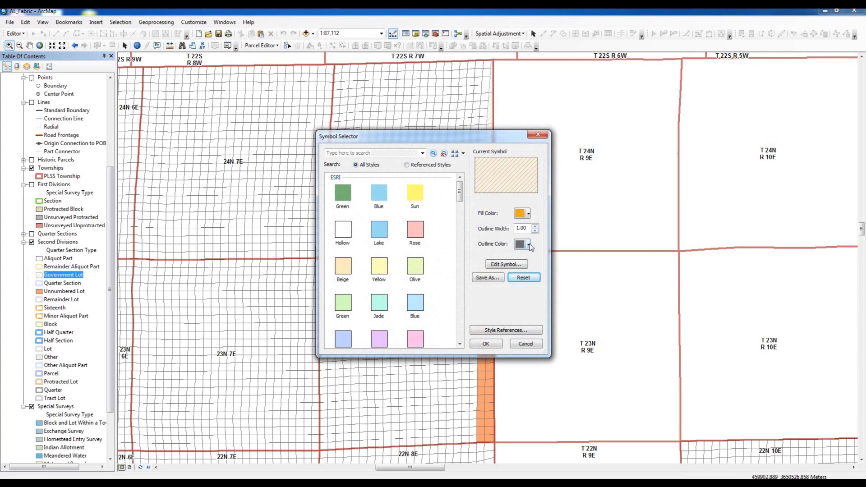
pyautogui.click(528, 244)
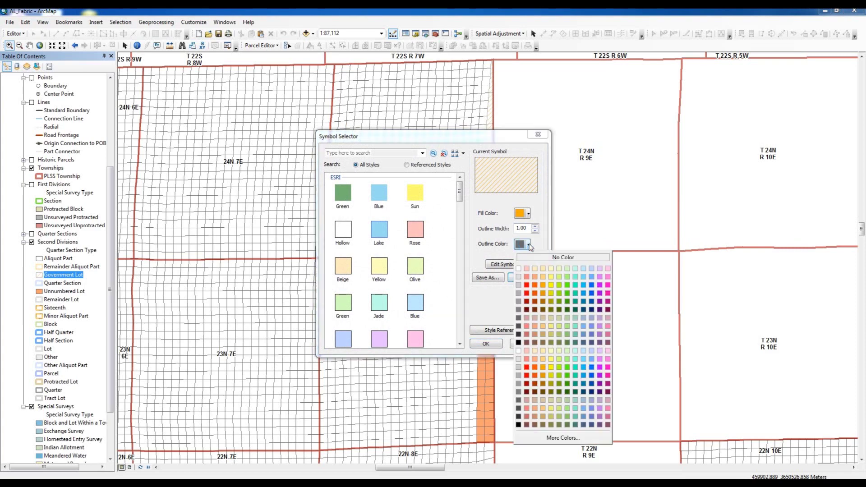
pyautogui.click(544, 286)
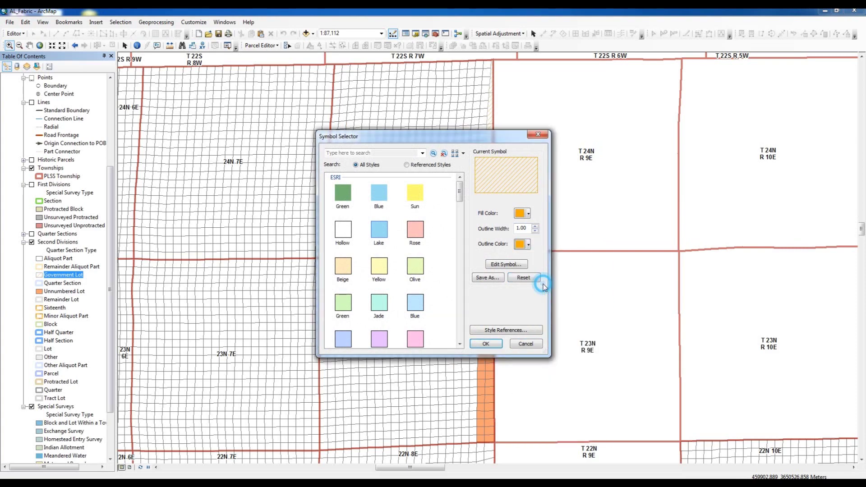
pyautogui.click(482, 343)
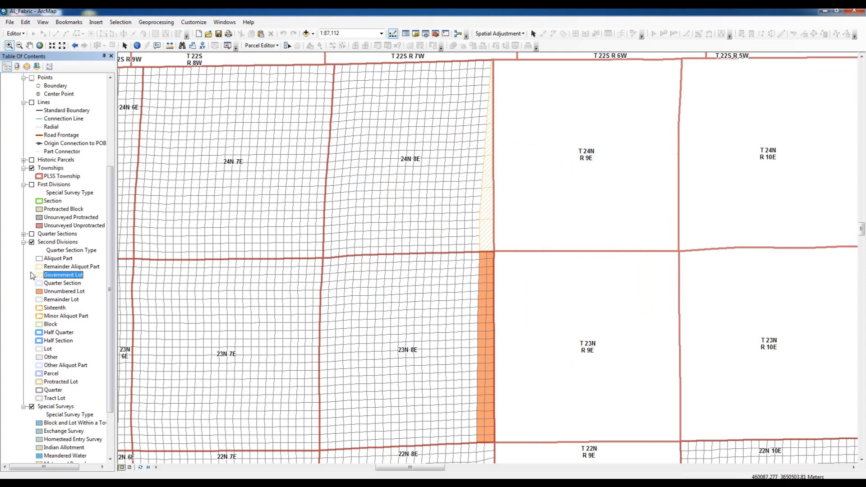
# - Give the Aliquot Part symbol under Second Divisions a bright blue fill and a Cretan Blue outline of width 1
pyautogui.click(38, 259)
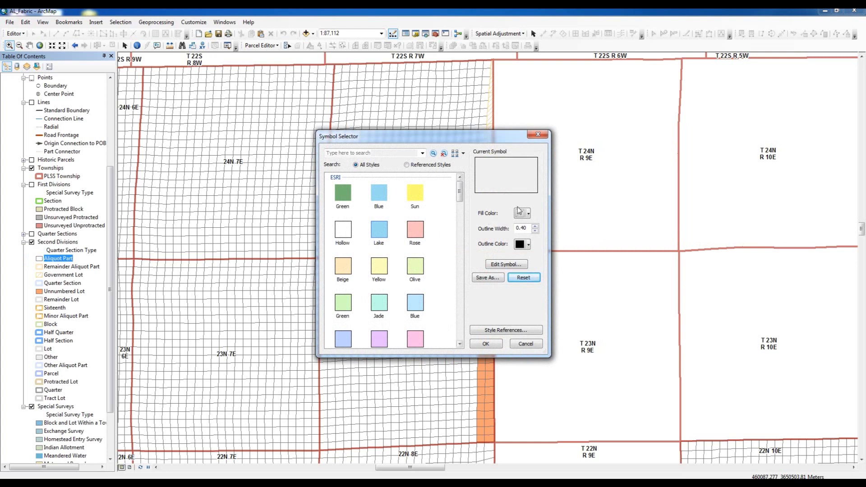
pyautogui.click(529, 216)
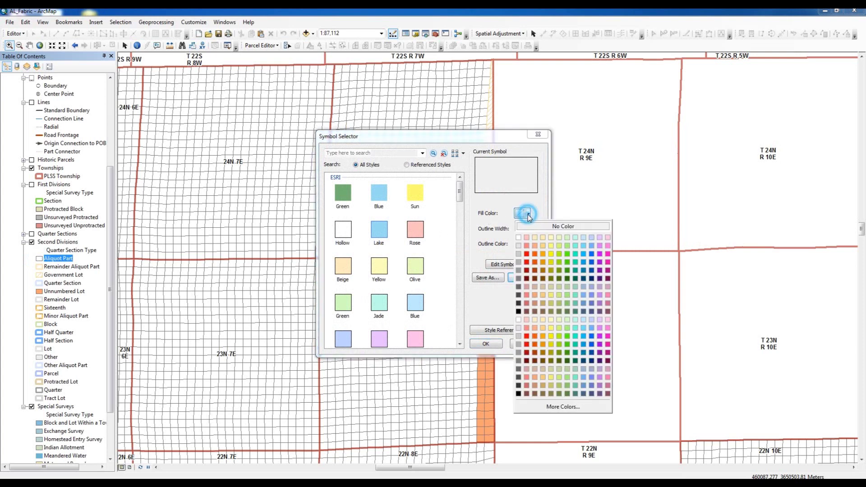
pyautogui.click(584, 256)
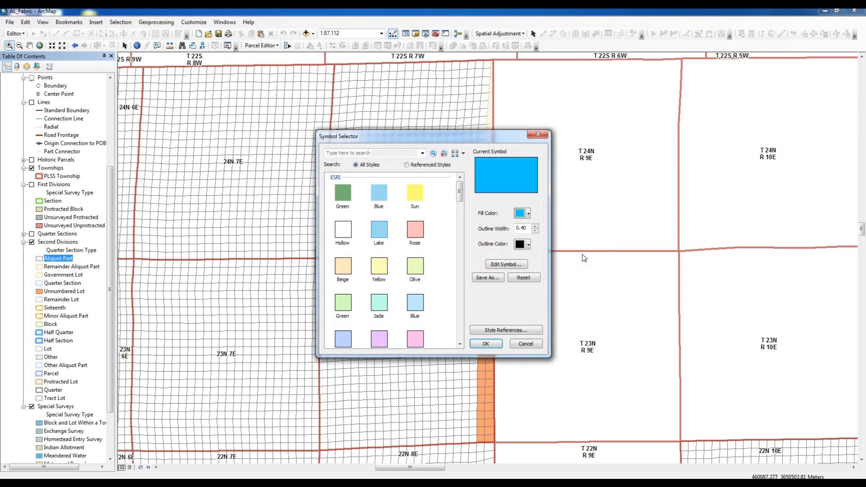
pyautogui.click(529, 245)
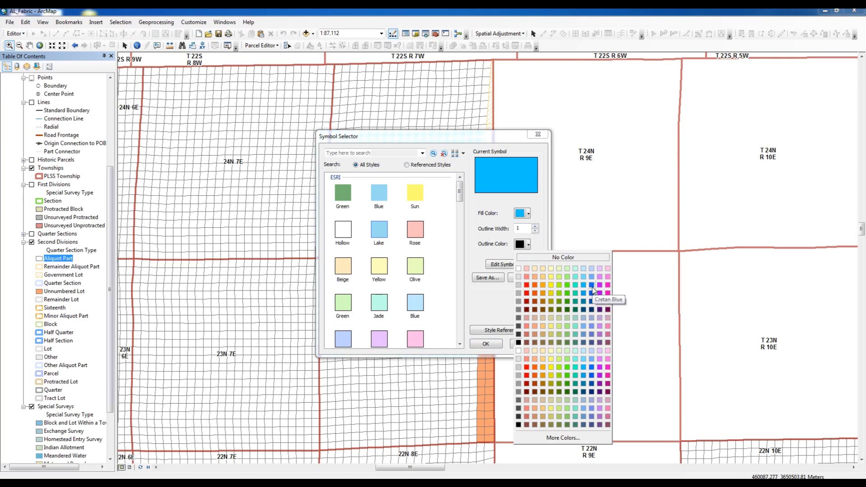
pyautogui.click(593, 285)
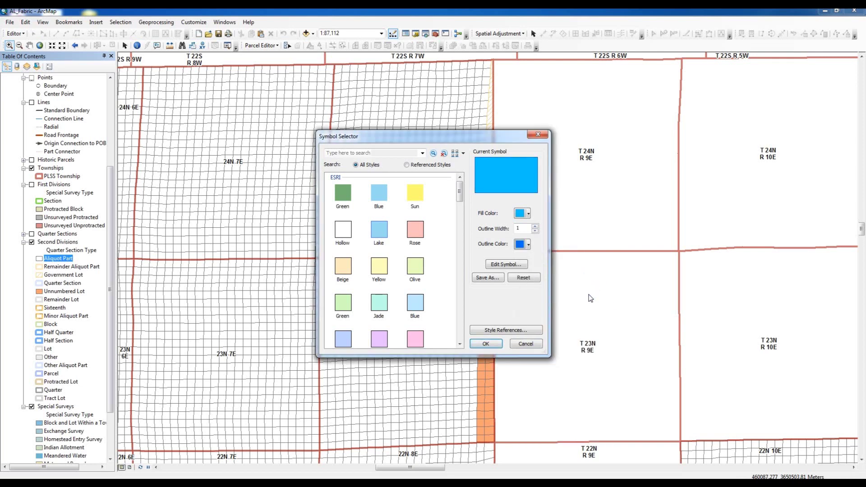
pyautogui.click(486, 343)
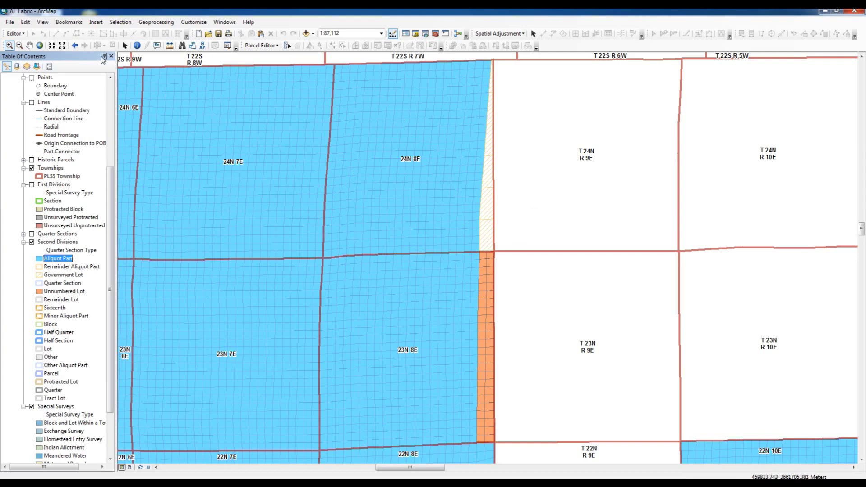
# - Make the Second Divisions layer selectable in the table of contents
pyautogui.click(74, 47)
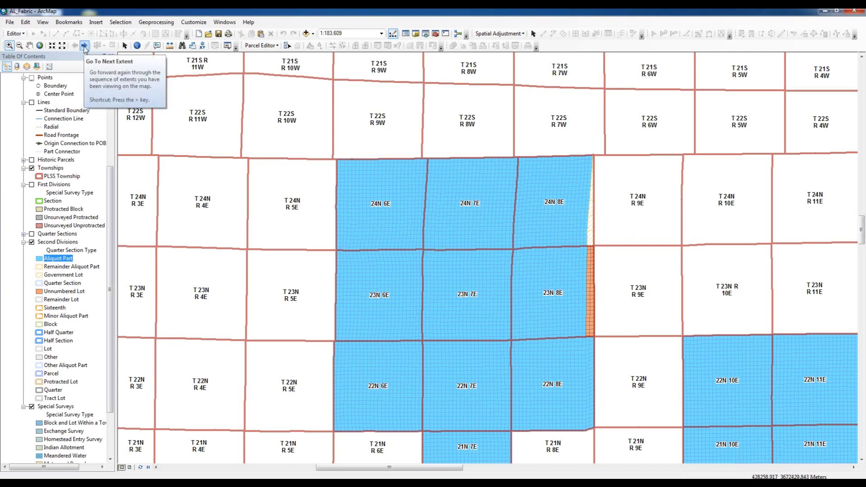
pyautogui.click(84, 46)
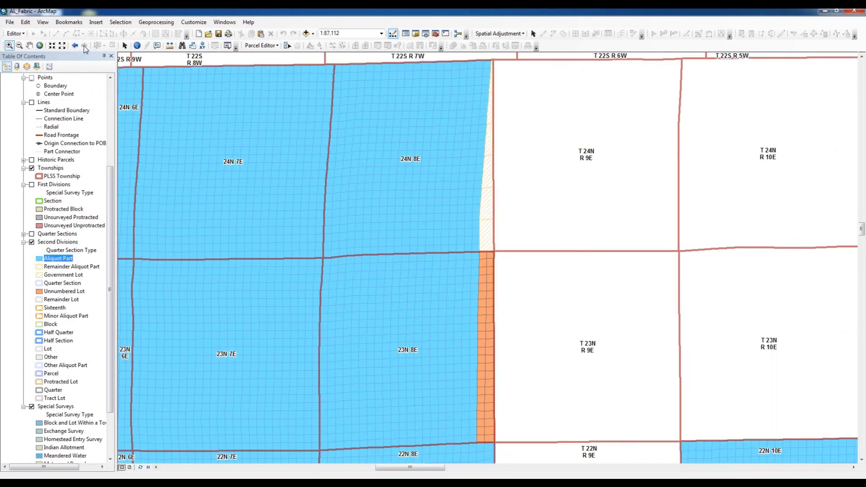
pyautogui.click(8, 46)
pyautogui.moveTo(419, 133); pyautogui.dragTo(515, 202)
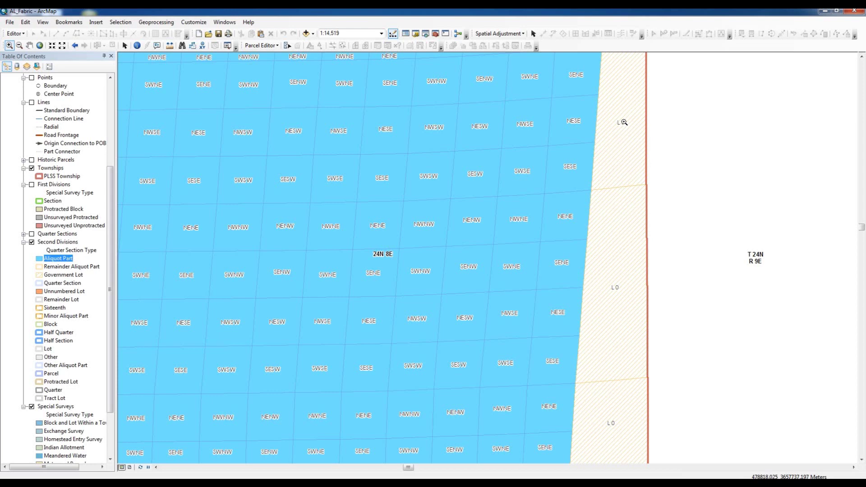
pyautogui.click(37, 68)
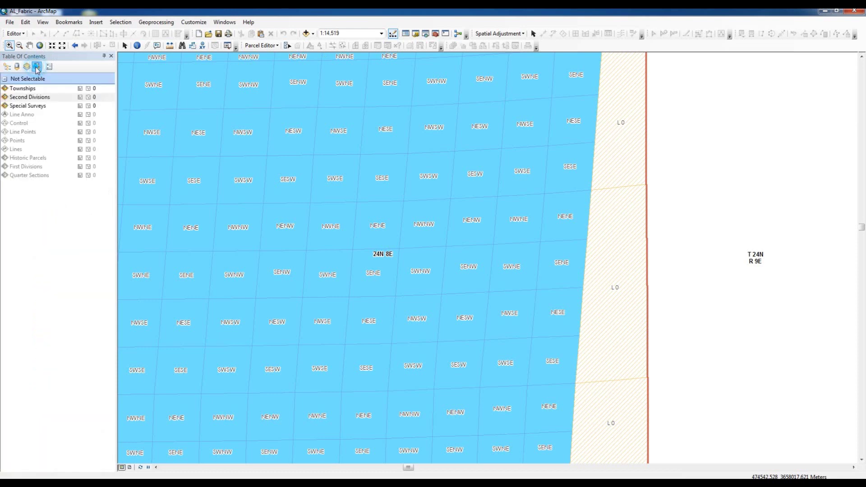
pyautogui.click(80, 97)
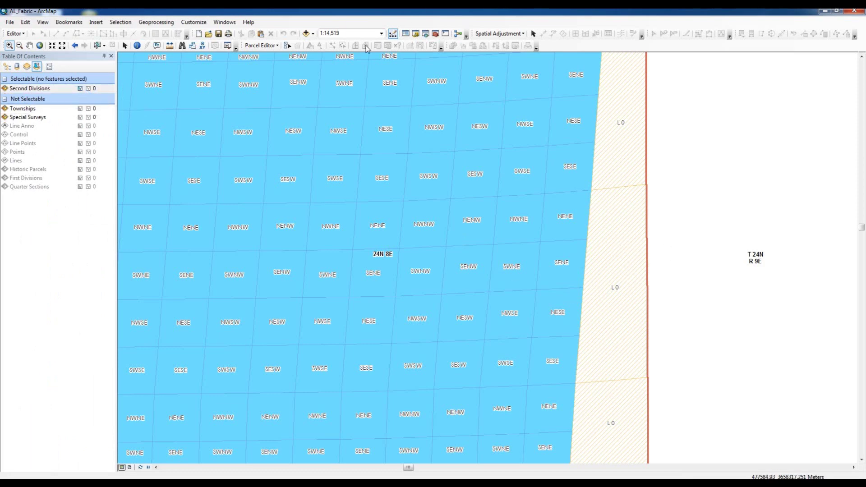
# - Start a parcel editing session and select the Government Lot parcel directly east of the 24N 8E label with Select Parcel Features
pyautogui.click(276, 45)
pyautogui.click(277, 57)
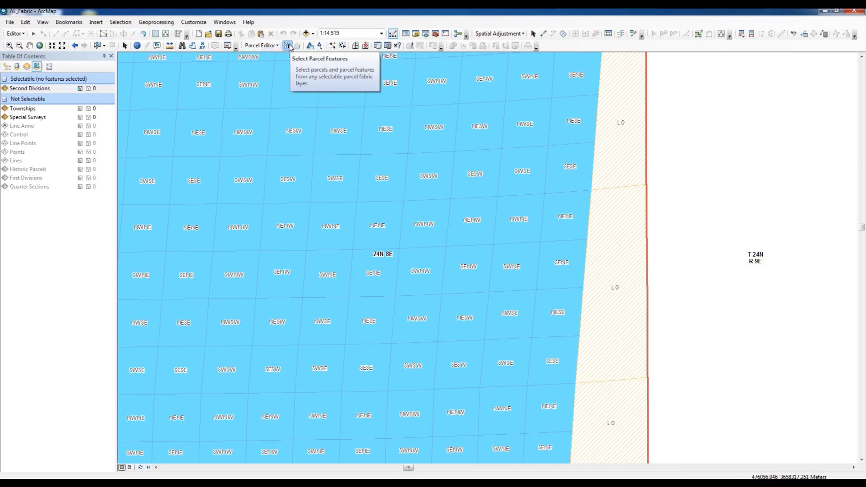
pyautogui.click(289, 46)
pyautogui.click(626, 248)
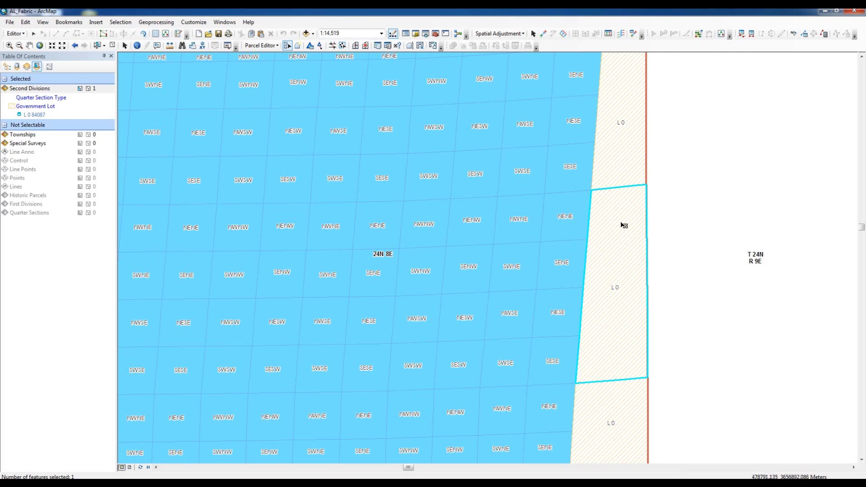
# - Open the Attributes window for the selected Government Lot, look through its fields down to Modification Date, and widen the window to fit the field names
pyautogui.click(154, 35)
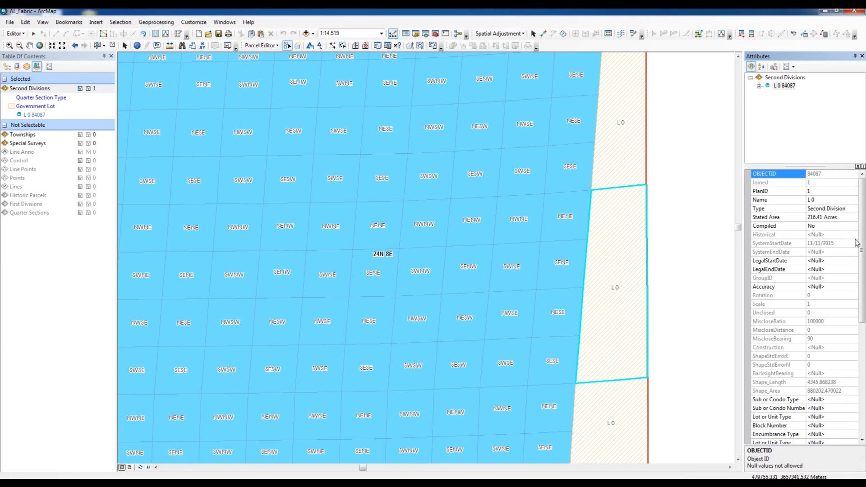
pyautogui.moveTo(862, 246); pyautogui.dragTo(857, 367)
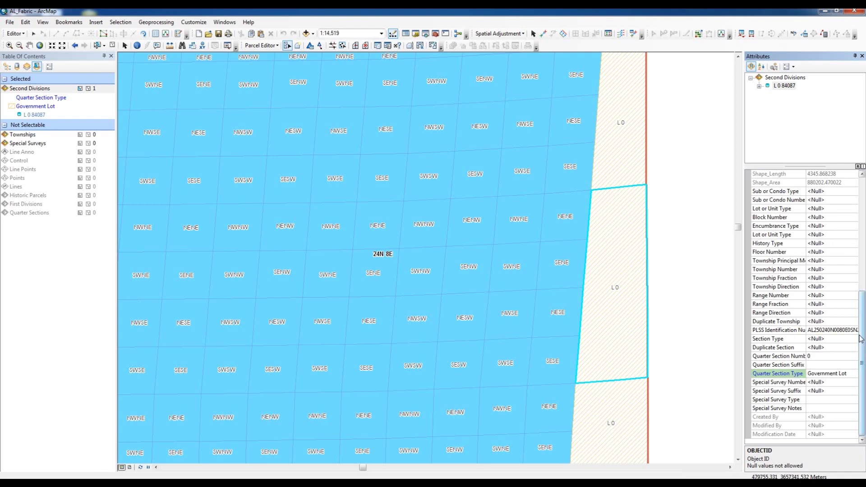
pyautogui.moveTo(863, 339); pyautogui.dragTo(863, 338)
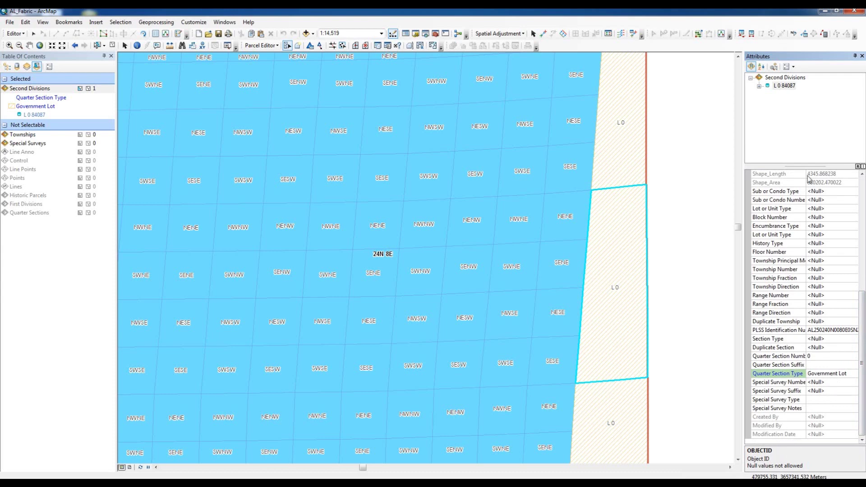
pyautogui.moveTo(744, 247); pyautogui.dragTo(715, 254)
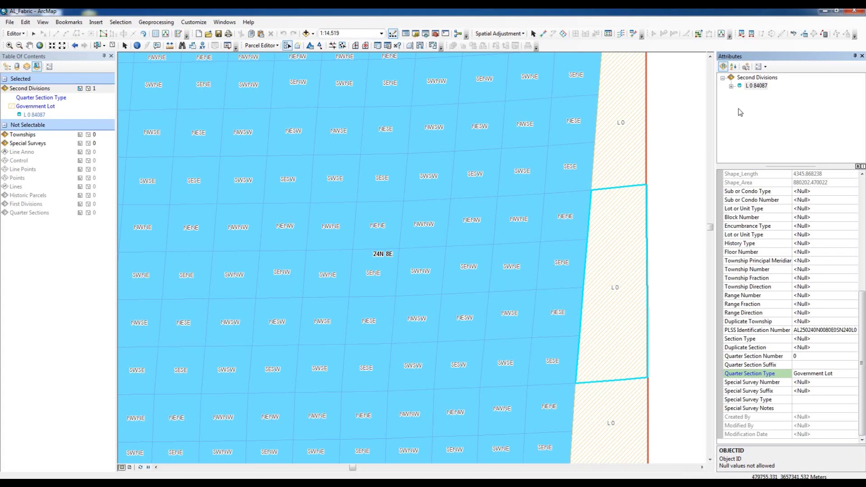
# - Expand the selected lot's Lines in the Attributes window and inspect the S0°25'37"E 366.12 line's attributes and location on the map
pyautogui.click(732, 87)
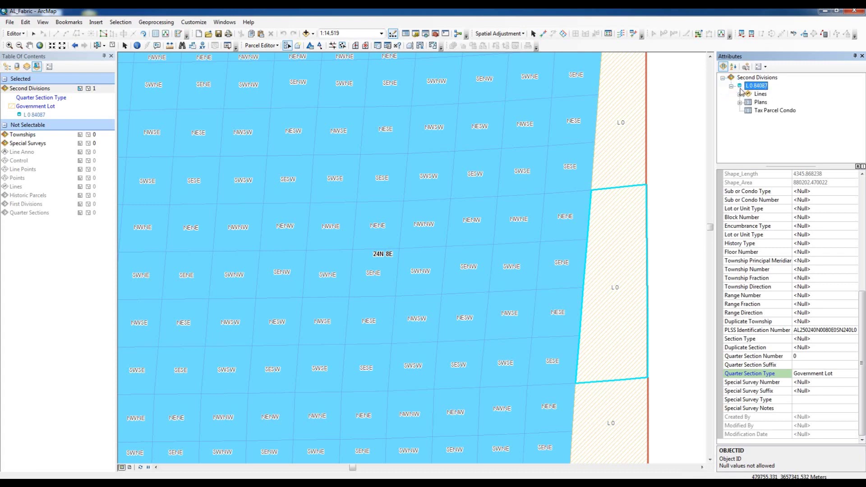
pyautogui.click(740, 95)
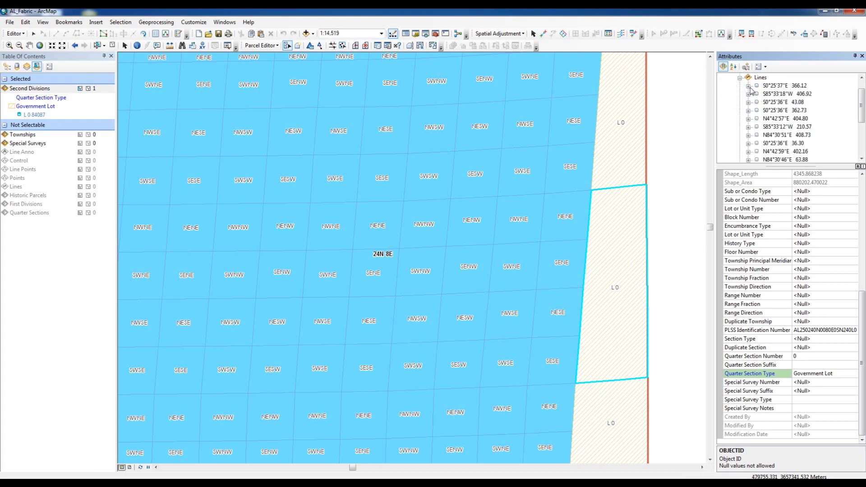
pyautogui.click(749, 87)
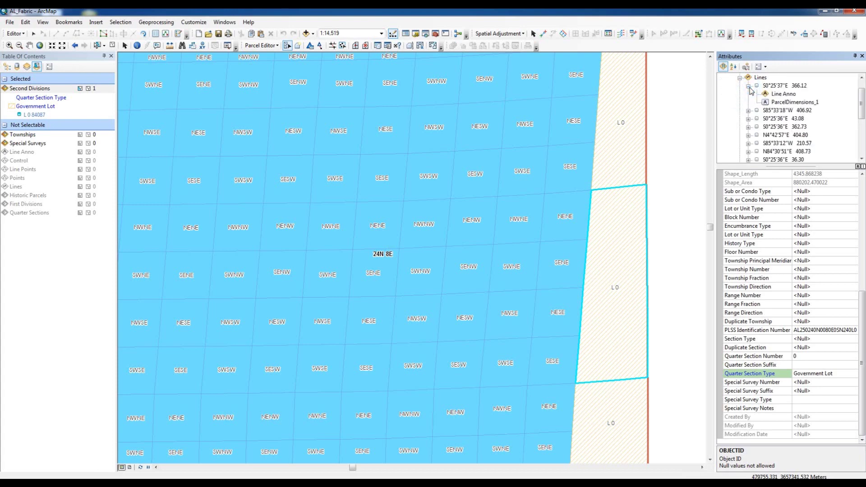
pyautogui.click(772, 86)
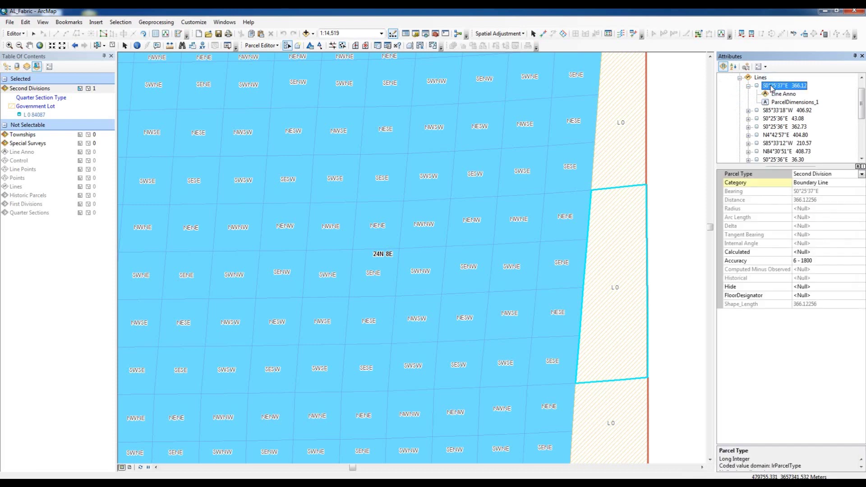
pyautogui.click(773, 87)
pyautogui.click(773, 87)
pyautogui.click(772, 88)
pyautogui.click(773, 88)
# - Locate the lot's boundary lines from S85°33'18"W 406.92 through S85°33'12"W 210.57 on the map, and clear the feature selection
pyautogui.click(749, 111)
pyautogui.click(773, 111)
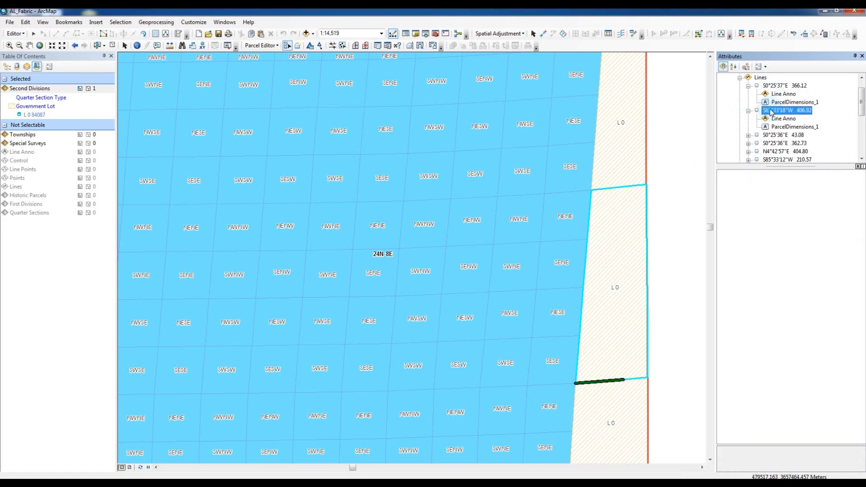
pyautogui.click(769, 136)
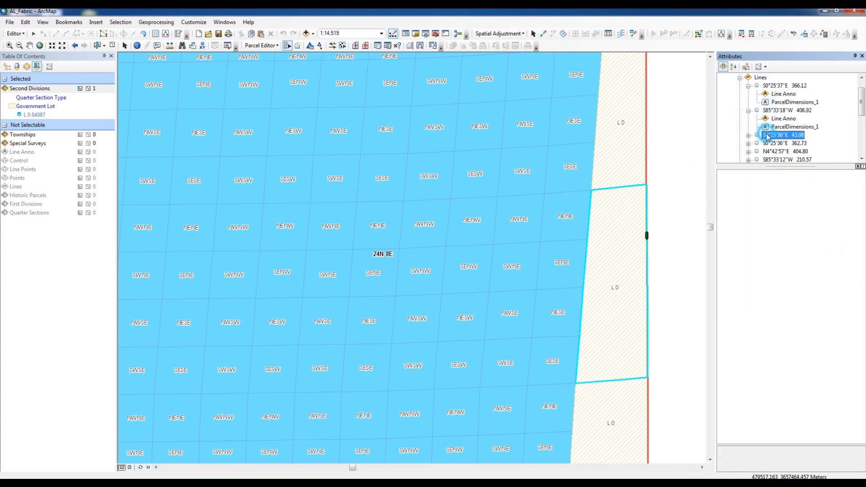
pyautogui.click(770, 144)
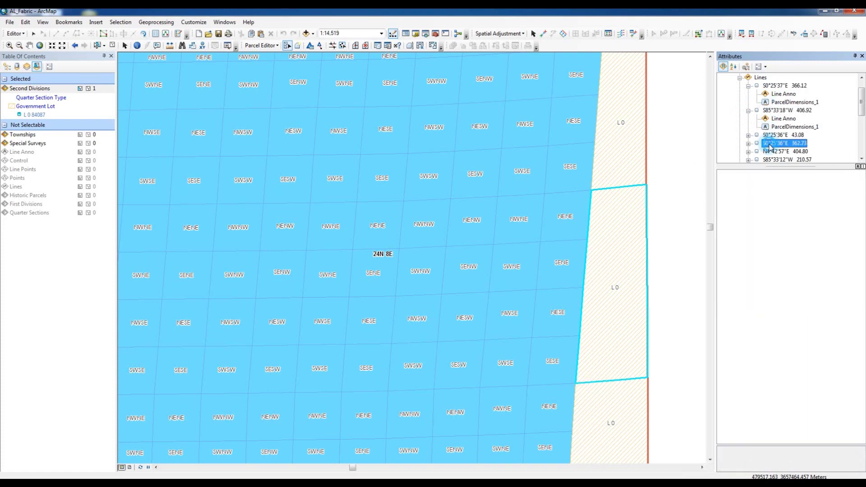
pyautogui.click(770, 152)
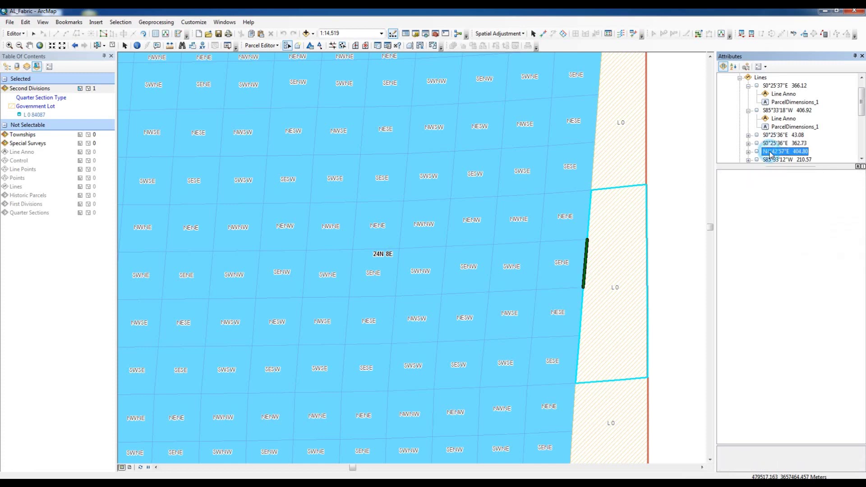
pyautogui.click(773, 159)
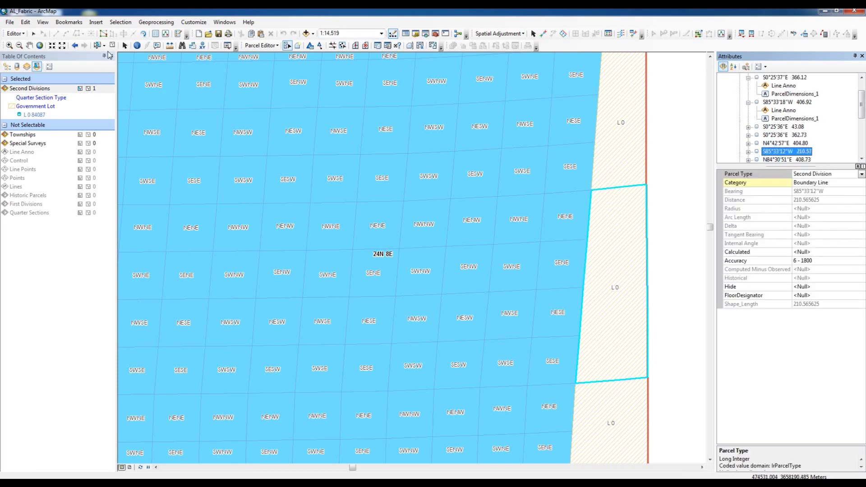
pyautogui.click(113, 47)
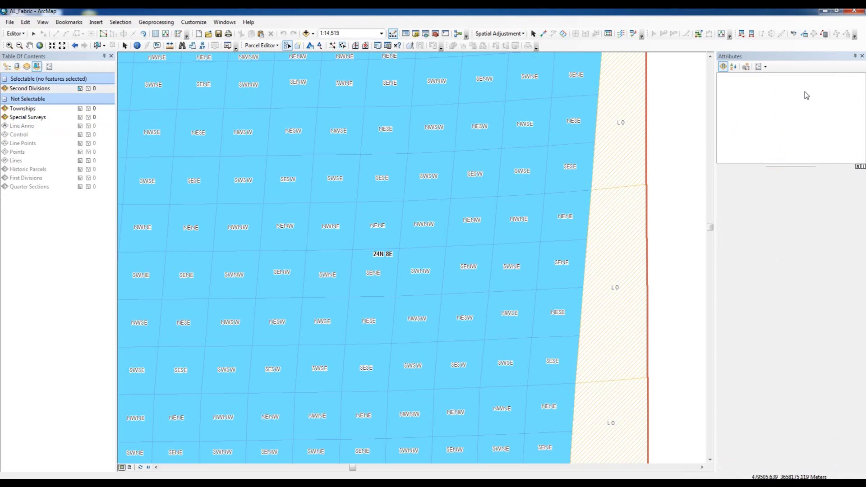
# - Auto-hide the Attributes window and pin it open again, float it over the map, and dock it back along the map's east side
pyautogui.click(855, 56)
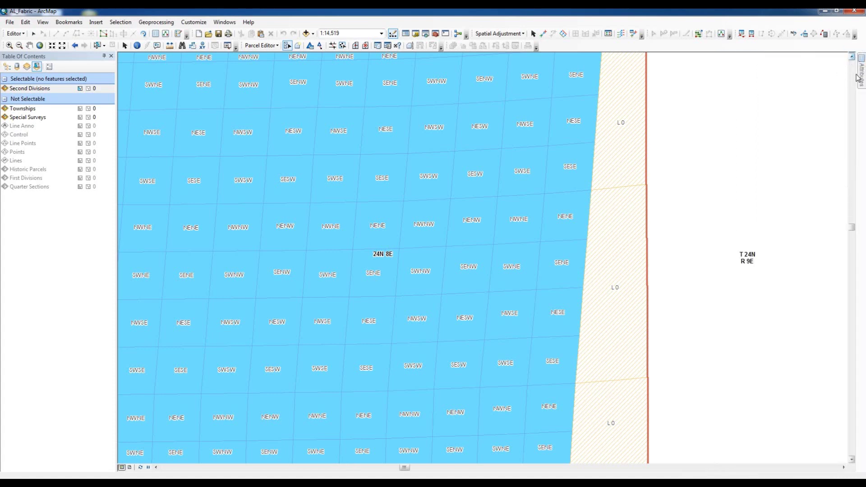
pyautogui.moveTo(862, 73)
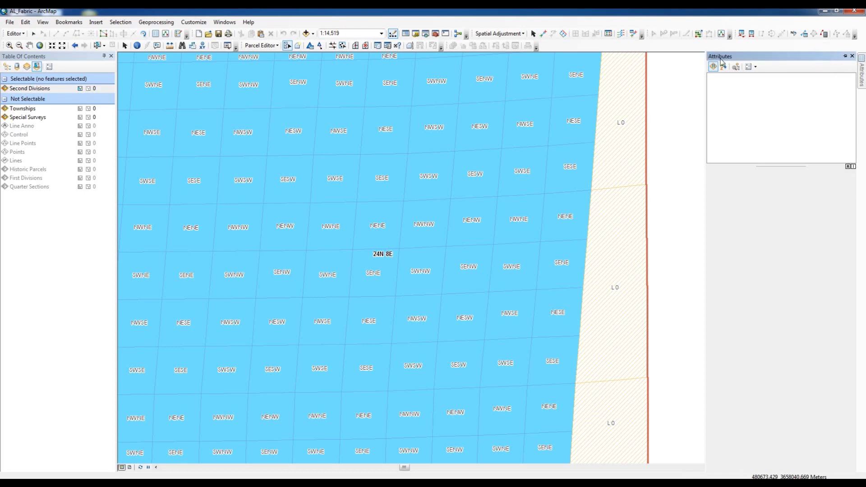
pyautogui.click(846, 56)
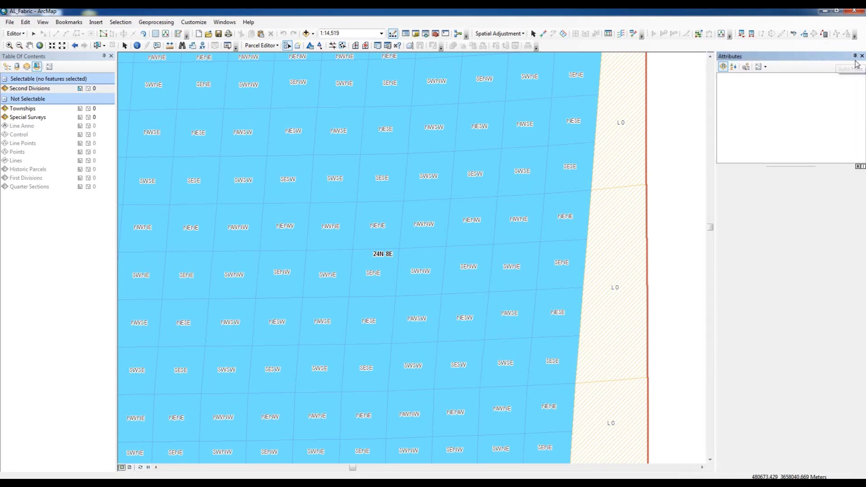
pyautogui.moveTo(826, 61); pyautogui.dragTo(289, 77)
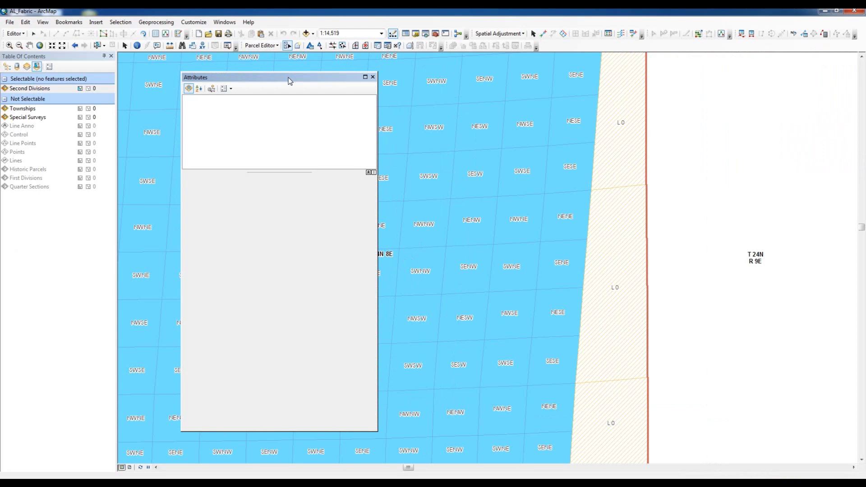
pyautogui.moveTo(290, 81); pyautogui.dragTo(850, 259)
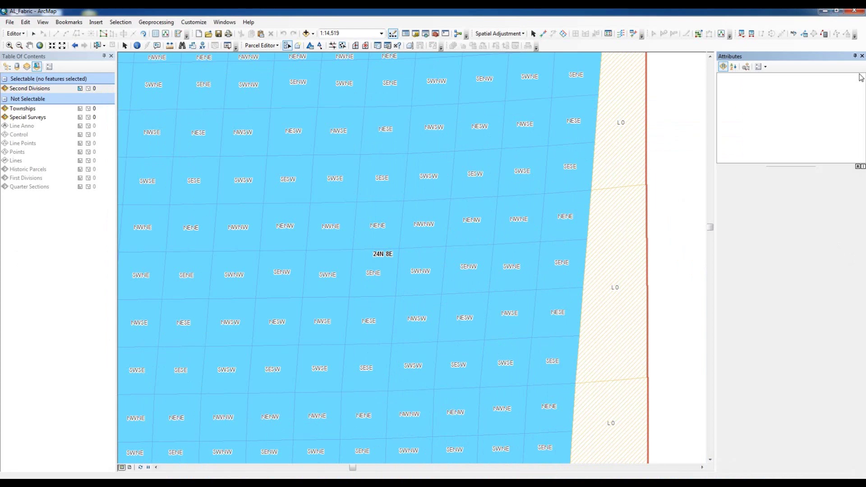
# - Set both the Attributes window and the Table Of Contents to auto-hide
pyautogui.click(856, 56)
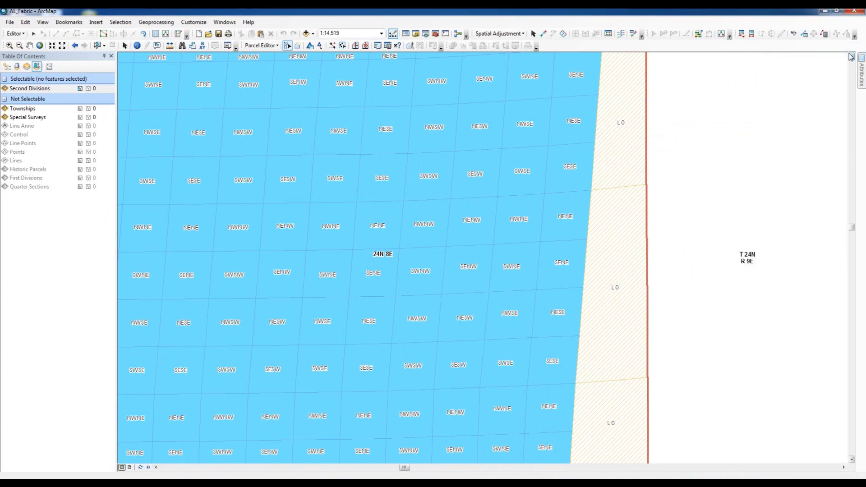
pyautogui.click(104, 58)
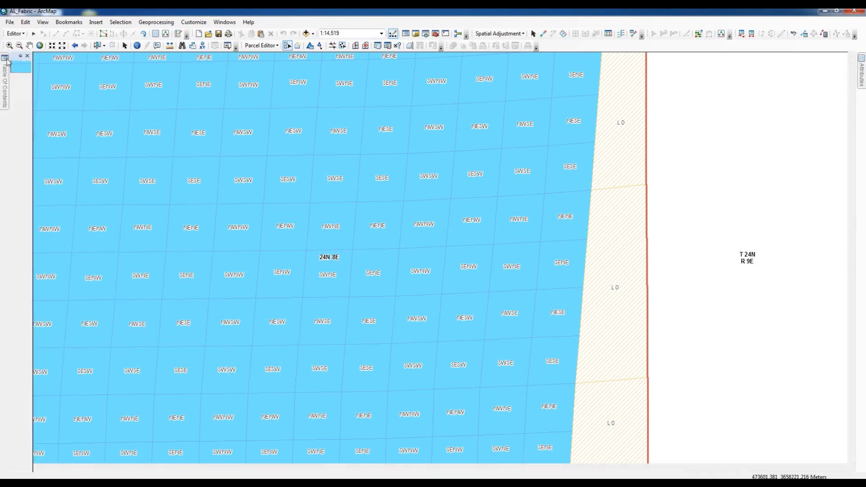
# - List the table of contents by drawing order and open the Second Divisions layer's attribute table
pyautogui.moveTo(8, 62)
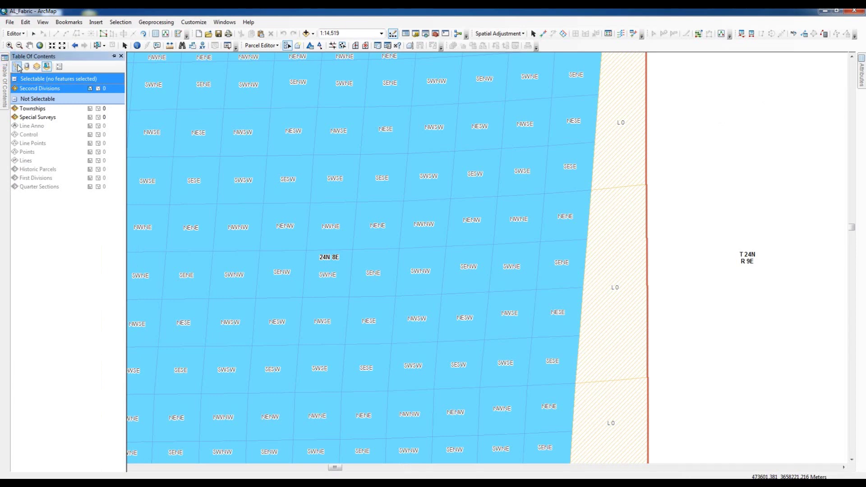
pyautogui.click(17, 67)
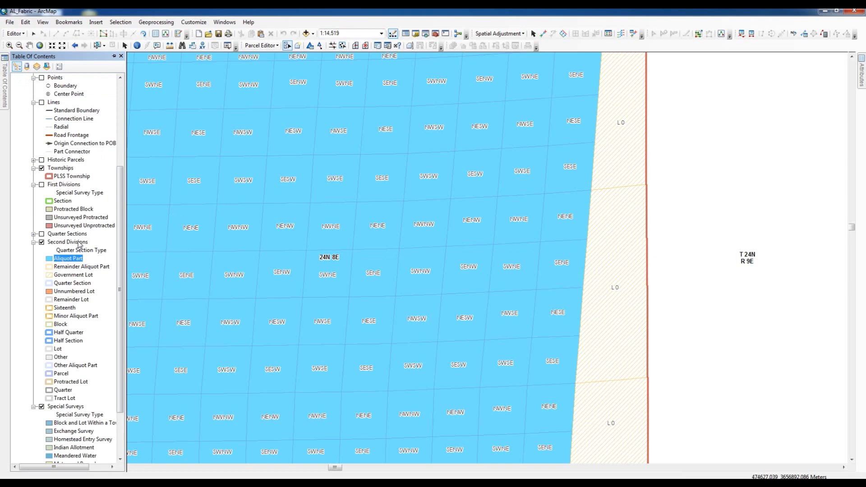
pyautogui.click(68, 242)
pyautogui.rightClick(79, 244)
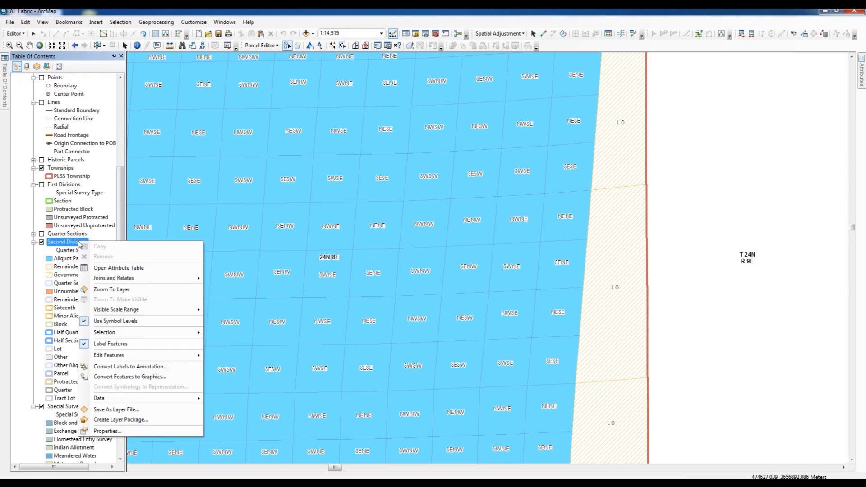
pyautogui.click(113, 268)
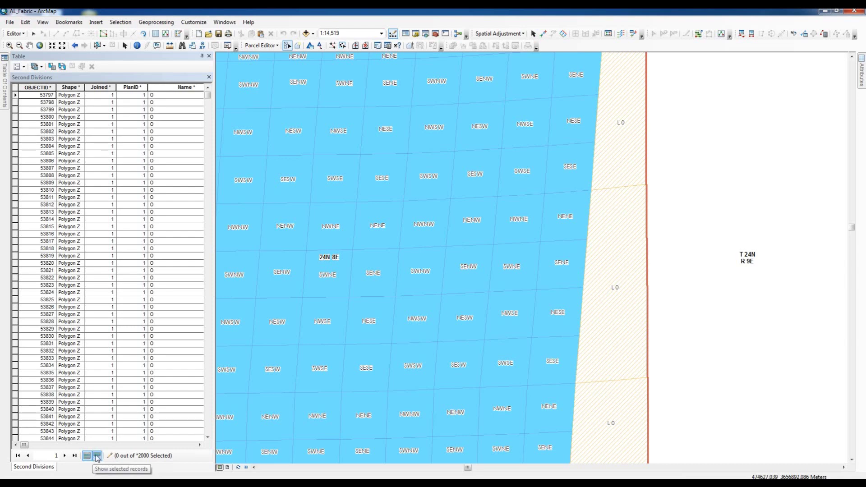
# - Show only selected records, select the Government Lot directly east of the 24N 8E label, and view its record with the table undocked before redocking it
pyautogui.click(97, 456)
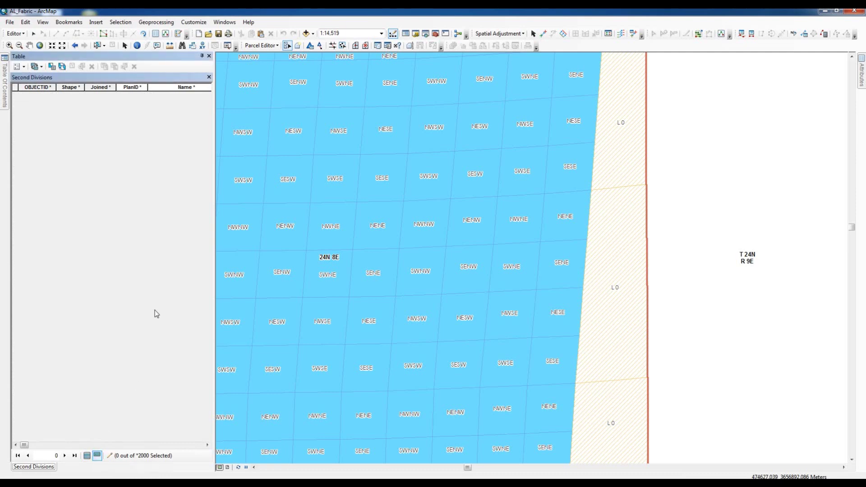
pyautogui.click(619, 264)
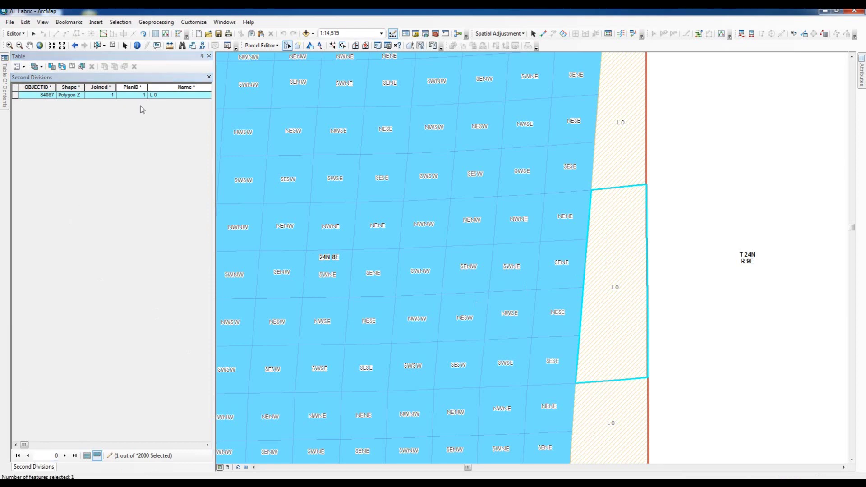
pyautogui.moveTo(128, 58); pyautogui.dragTo(233, 86)
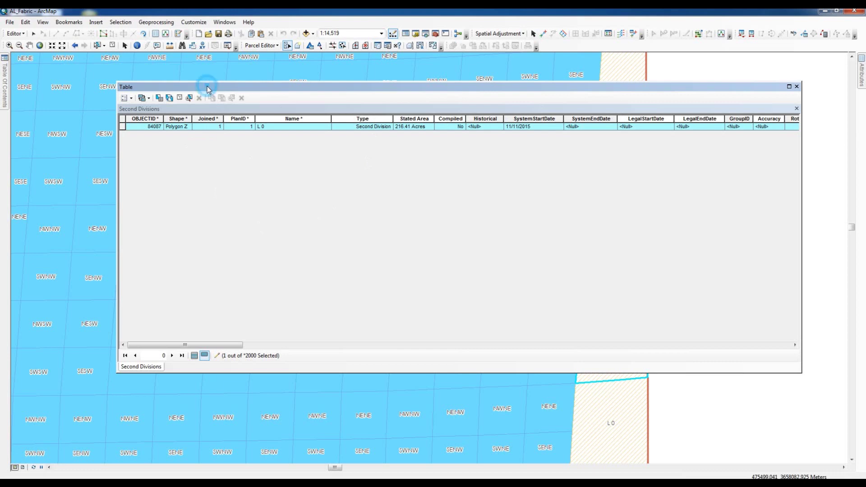
pyautogui.moveTo(207, 86); pyautogui.dragTo(20, 265)
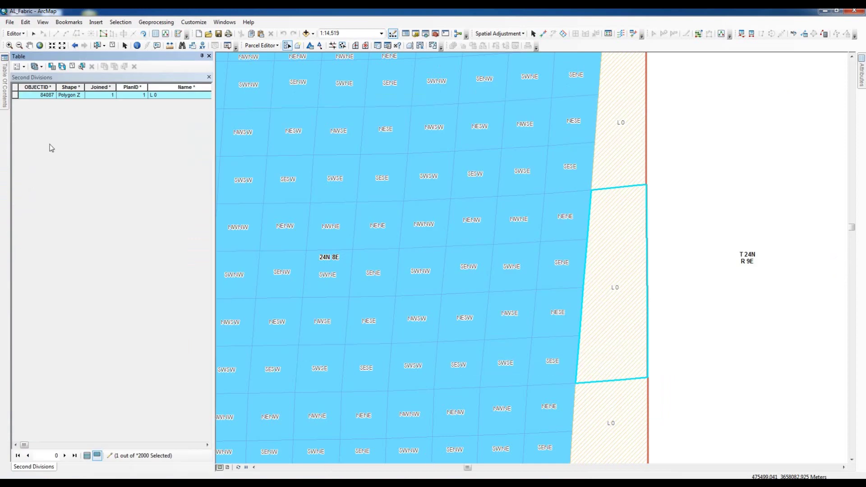
# - Clear the selected parcel and auto-hide the Second Divisions attribute table
pyautogui.click(112, 46)
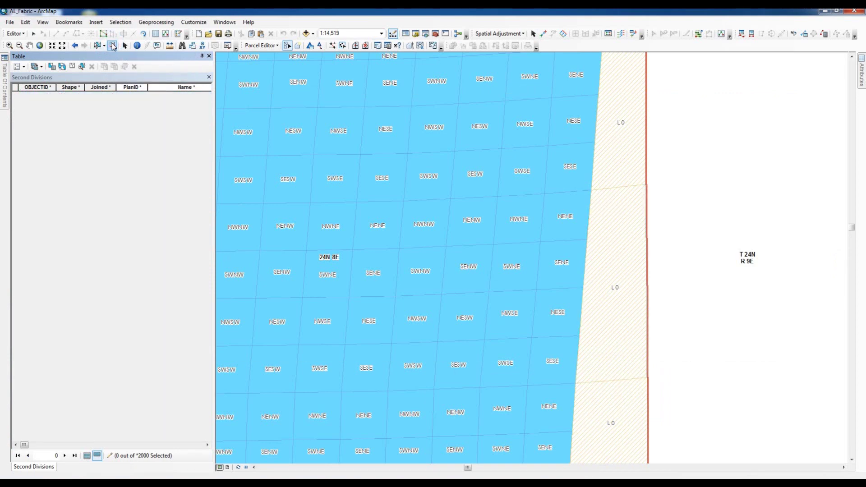
pyautogui.click(203, 55)
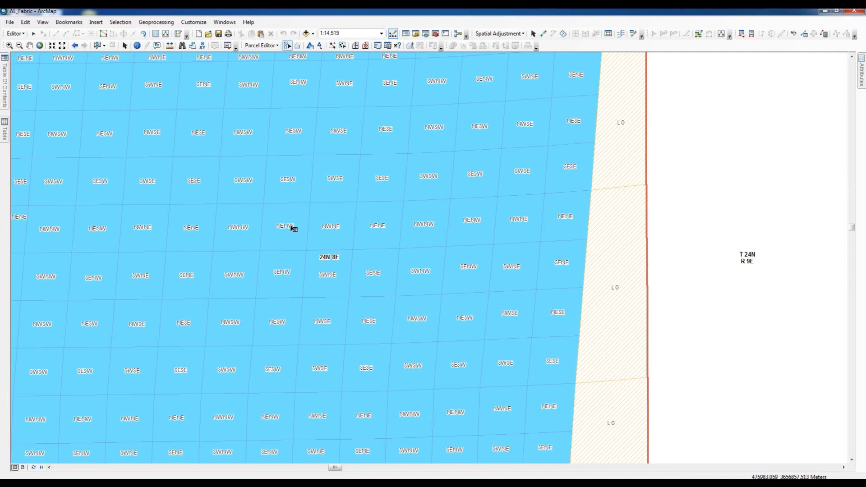
# - Open the Catalog window, float it over the map, return it to its docked position, and set it to auto-hide
pyautogui.click(416, 35)
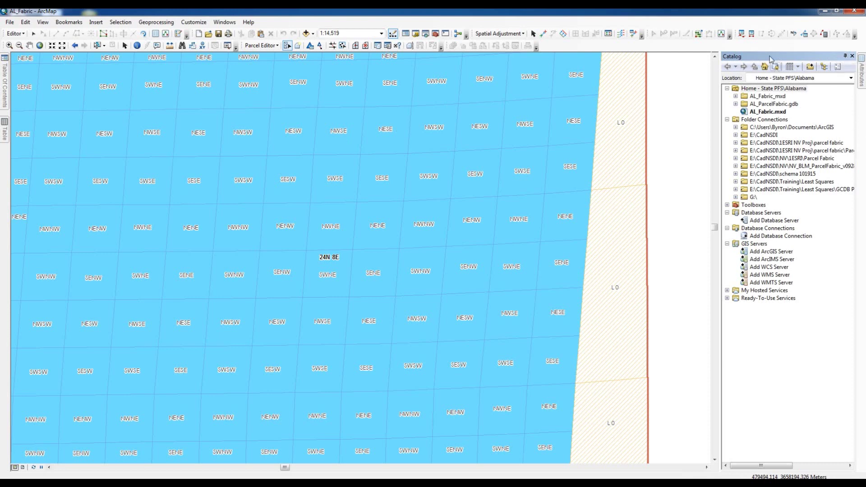
pyautogui.moveTo(774, 51); pyautogui.dragTo(373, 99)
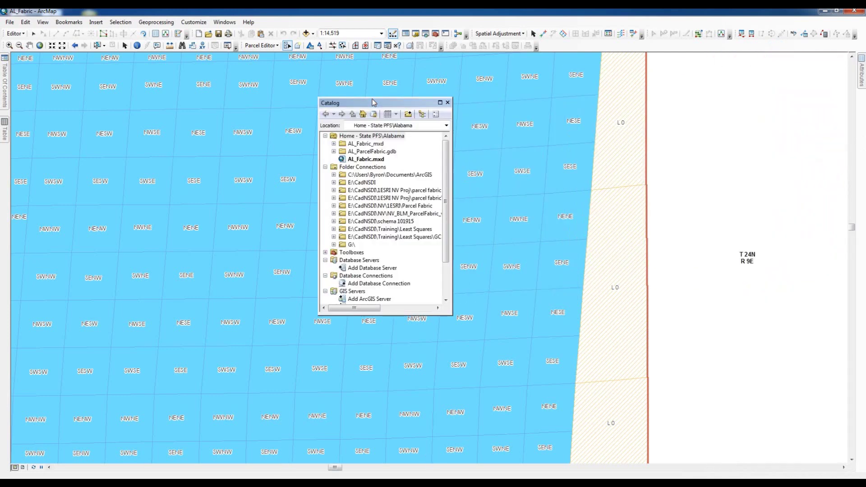
pyautogui.doubleClick(377, 102)
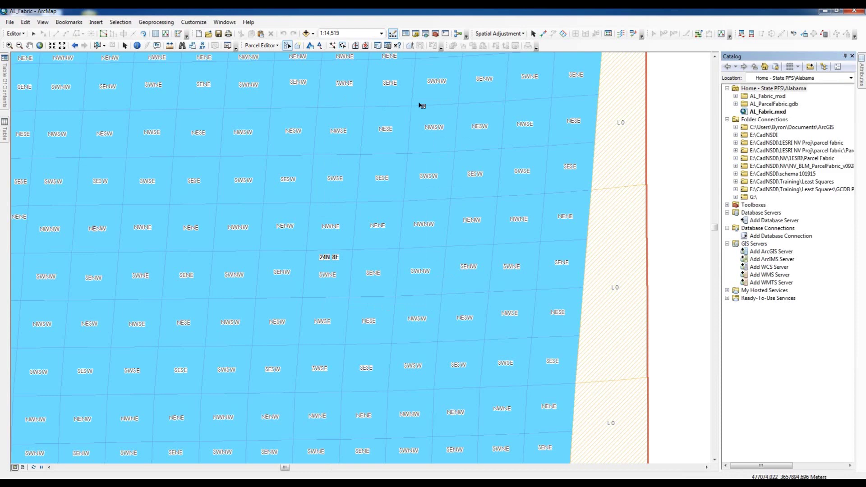
pyautogui.click(847, 56)
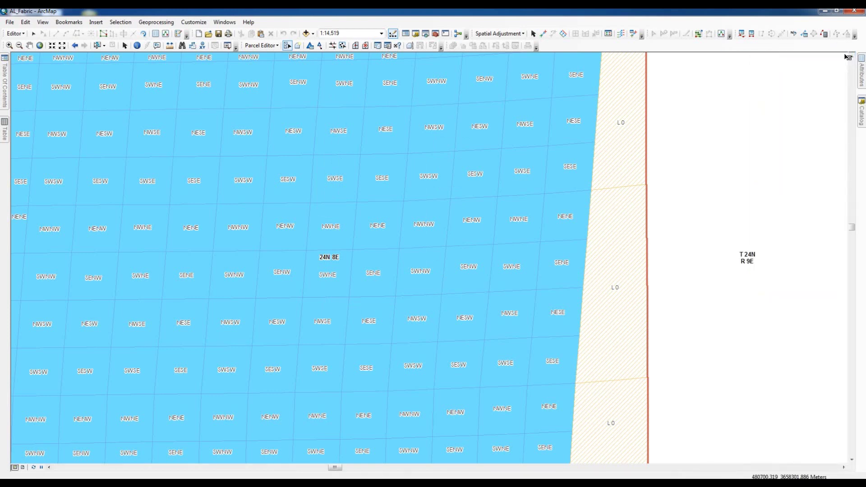
# - Briefly reveal the auto-hidden Catalog, Second Divisions attribute table, and Table of Contents windows
pyautogui.moveTo(862, 110)
pyautogui.click(862, 111)
pyautogui.moveTo(7, 142)
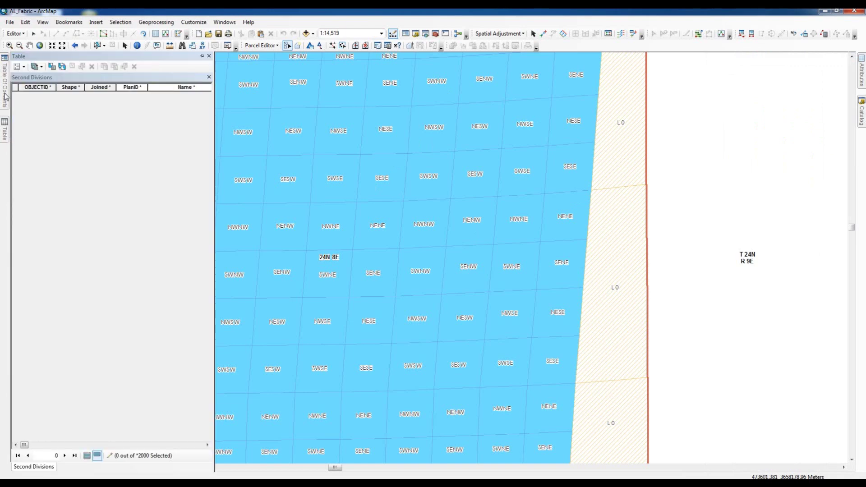
pyautogui.moveTo(7, 82)
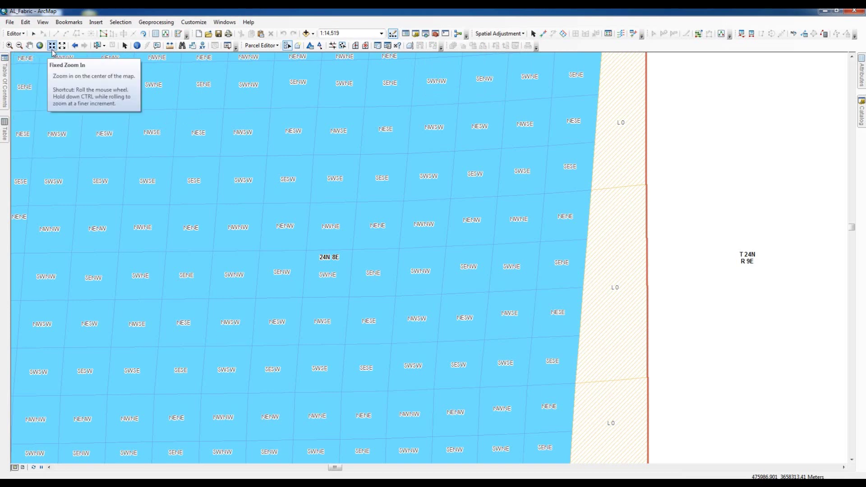
# - Select the Government Lot parcel directly east of the 24N 8E township with the parcel selection tool, and clear the selection
pyautogui.click(30, 45)
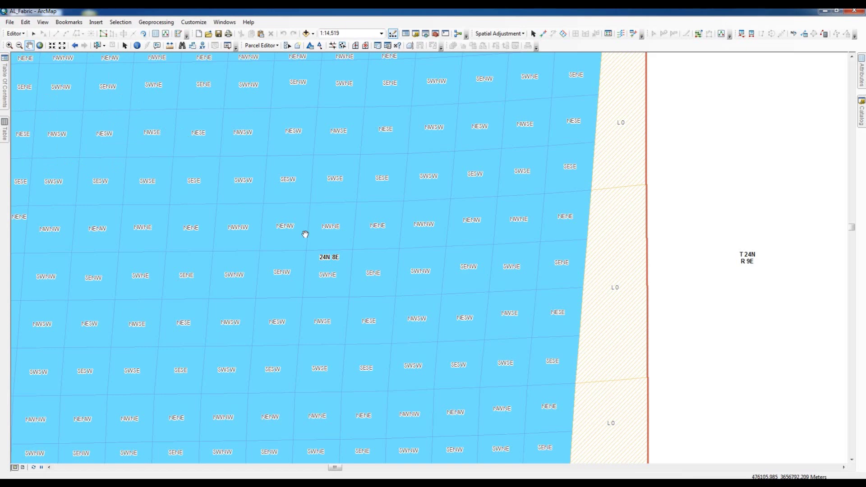
pyautogui.moveTo(305, 235)
pyautogui.mouseDown()
pyautogui.moveTo(219, 253)
pyautogui.moveTo(418, 310)
pyautogui.moveTo(297, 243)
pyautogui.moveTo(312, 230)
pyautogui.mouseUp()
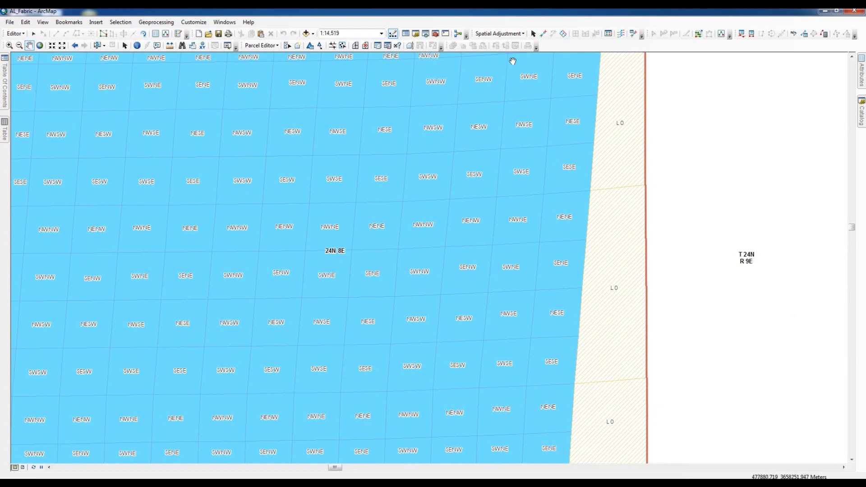
pyautogui.click(287, 45)
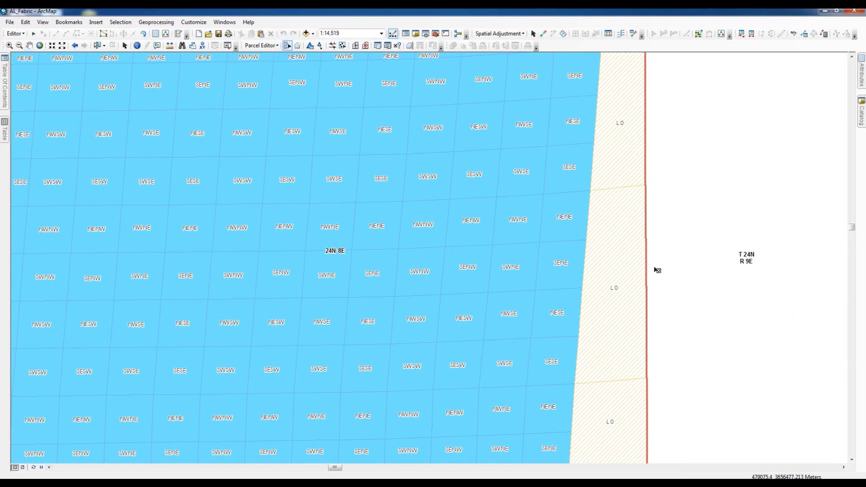
pyautogui.click(614, 244)
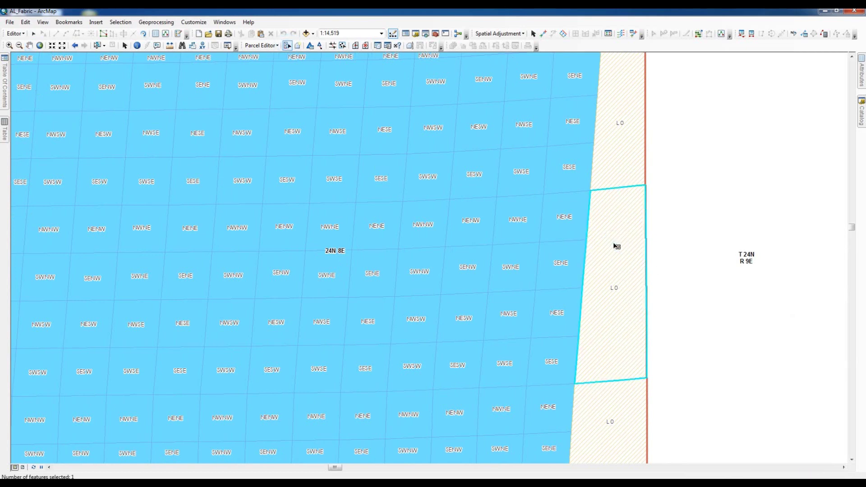
pyautogui.click(113, 45)
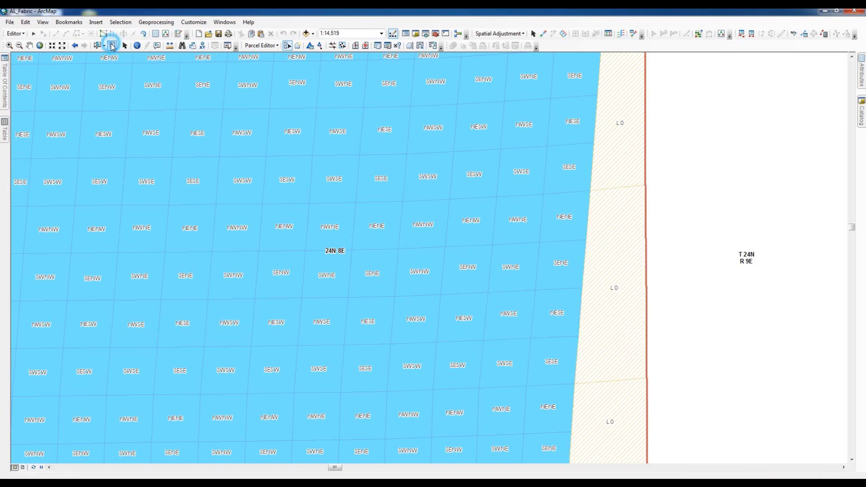
# - Select the same Government Lot together with the adjoining NENE and SENE parcels using a selection box, and clear the selection
pyautogui.click(103, 46)
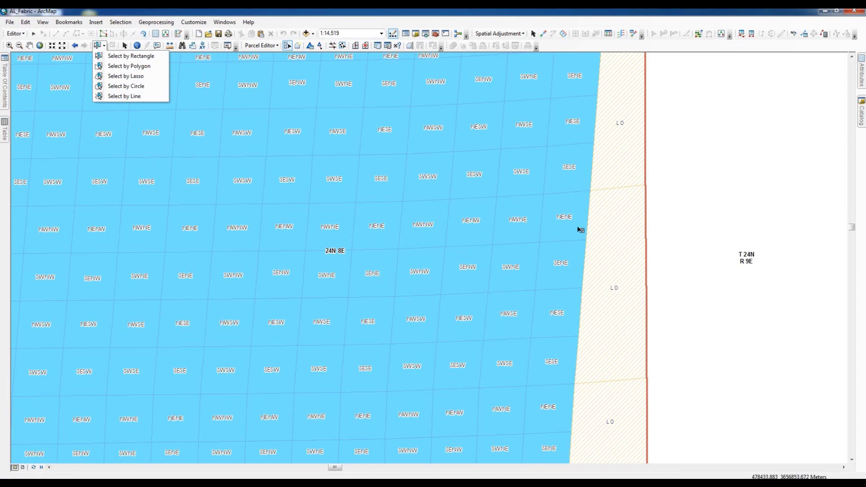
pyautogui.moveTo(581, 230); pyautogui.dragTo(616, 259)
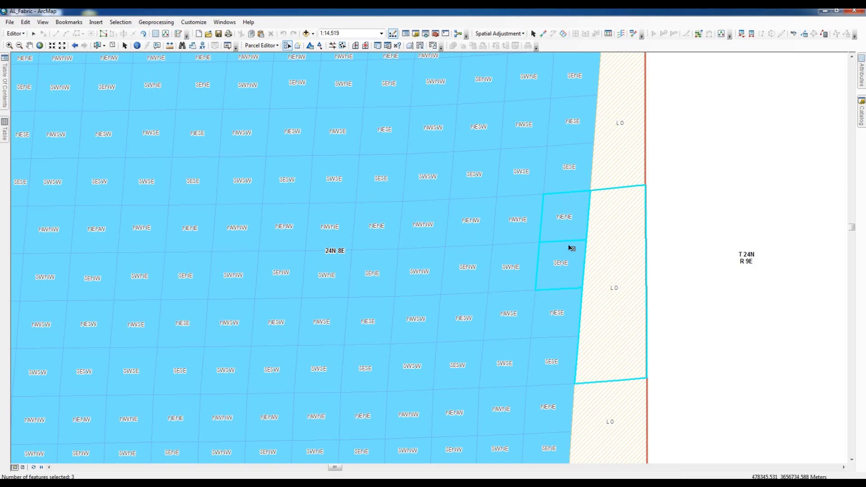
pyautogui.click(112, 46)
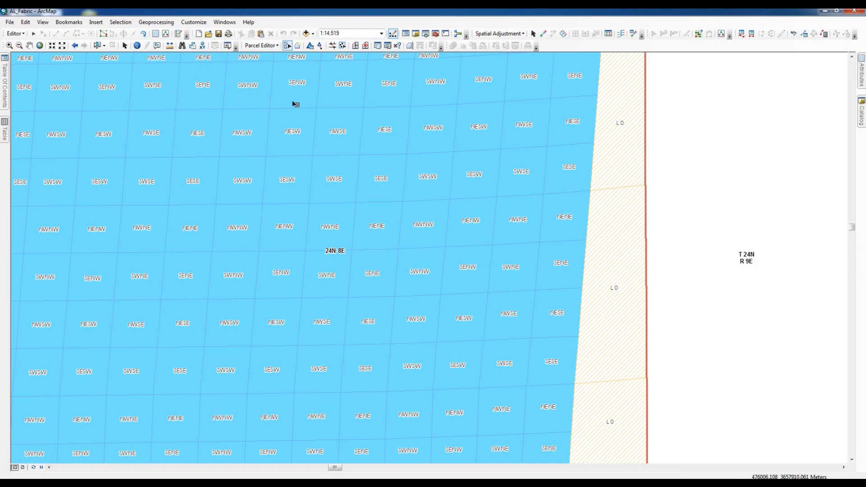
# - Stop the parcel editing session and return through the previous map extents to the 1:183,609 view
pyautogui.click(74, 47)
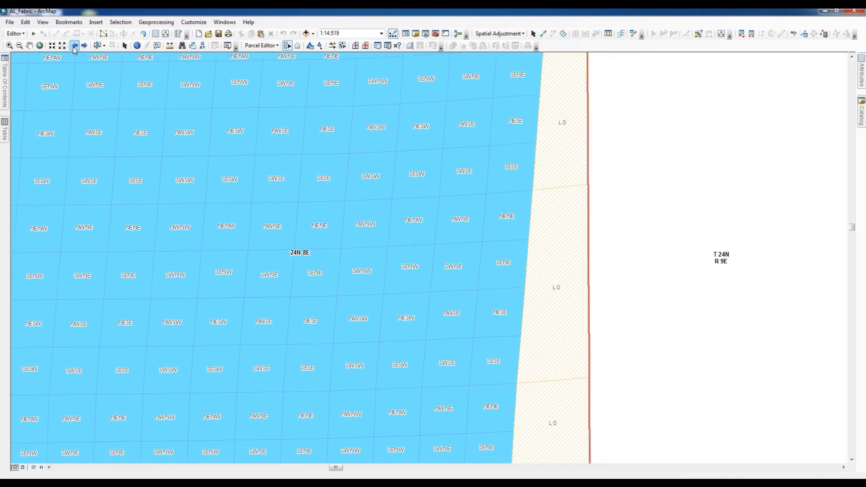
pyautogui.click(74, 46)
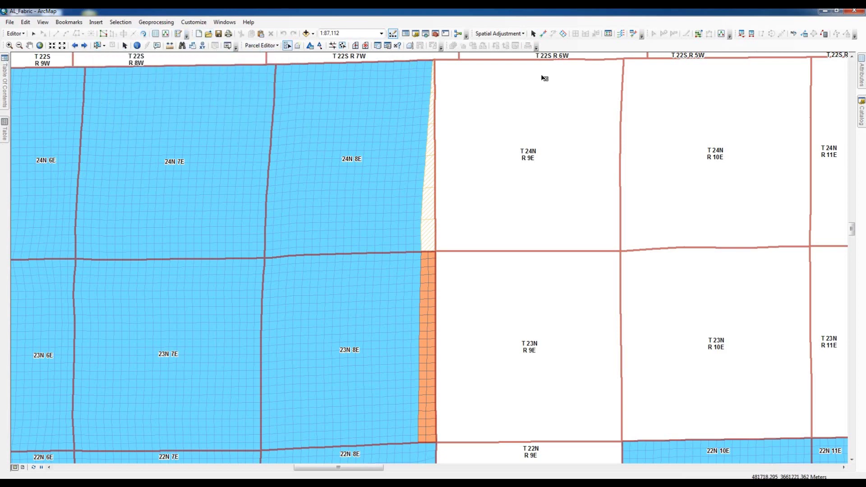
pyautogui.click(278, 46)
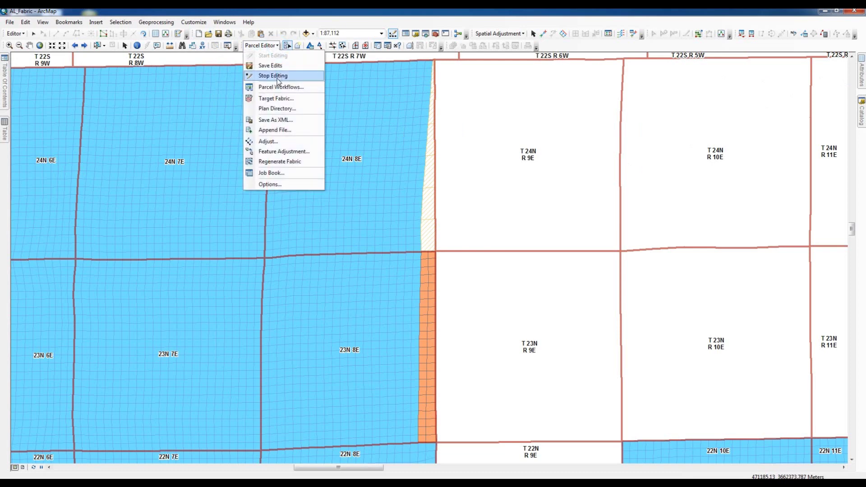
pyautogui.click(277, 78)
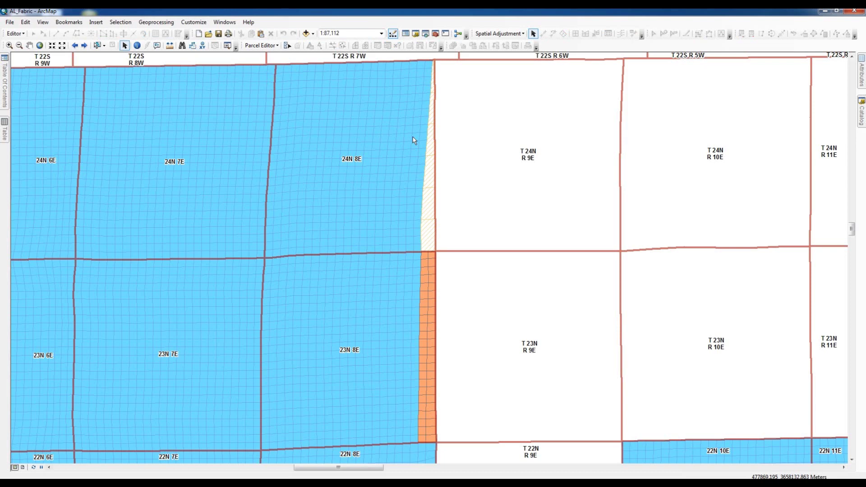
pyautogui.click(74, 46)
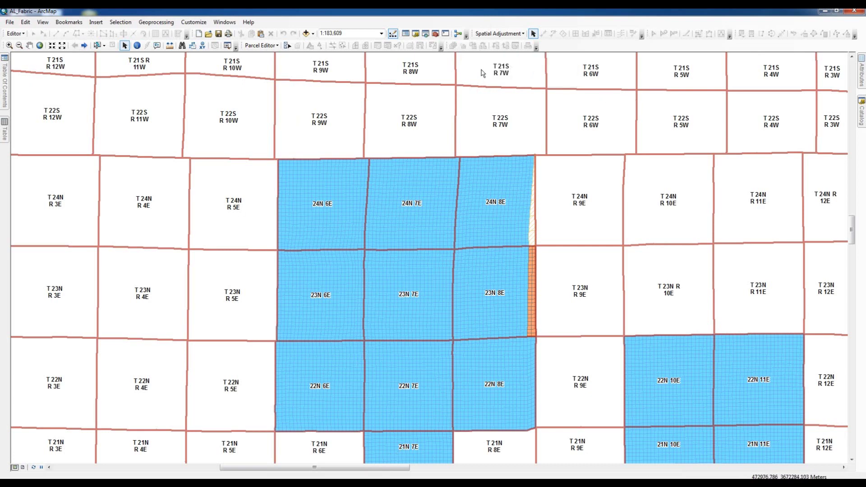
# - Close ArcMap, saving the changes to AL_Fabric, and relaunch it with the recent AL_Fabric map
pyautogui.click(855, 12)
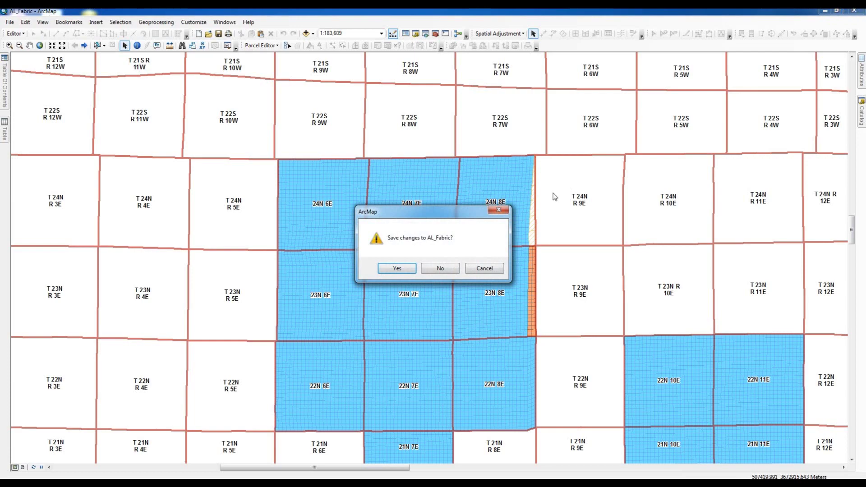
pyautogui.click(397, 270)
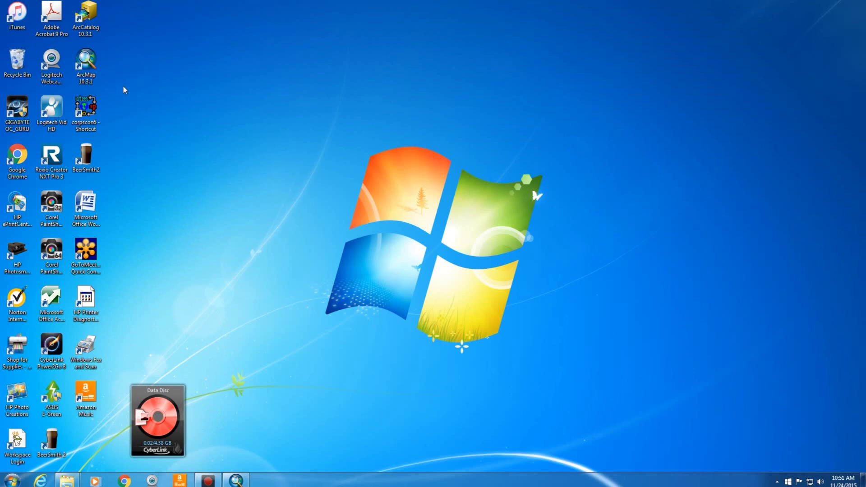
pyautogui.doubleClick(89, 63)
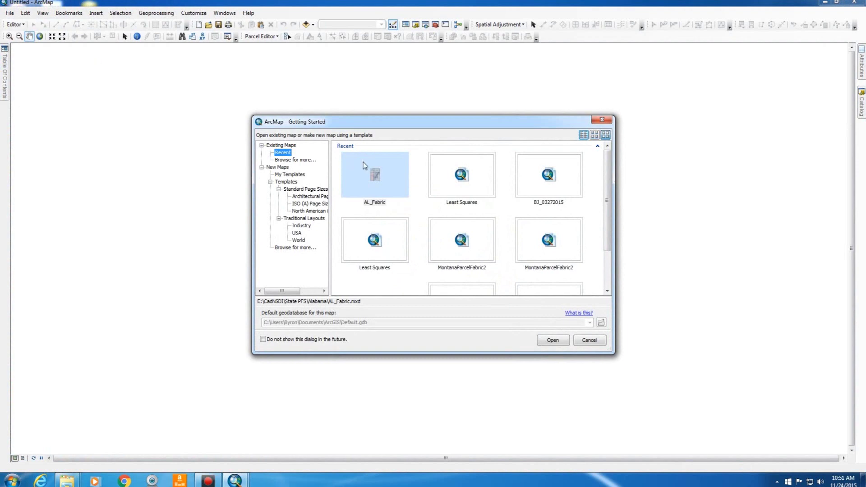
pyautogui.click(375, 172)
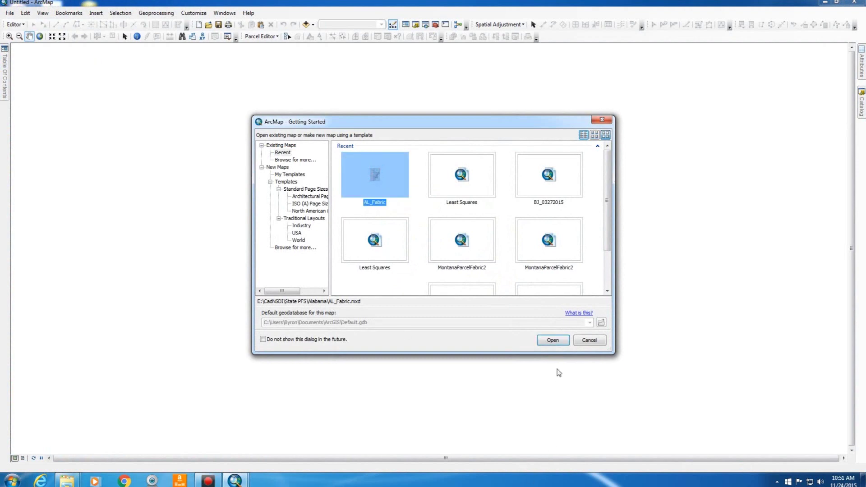
pyautogui.click(554, 341)
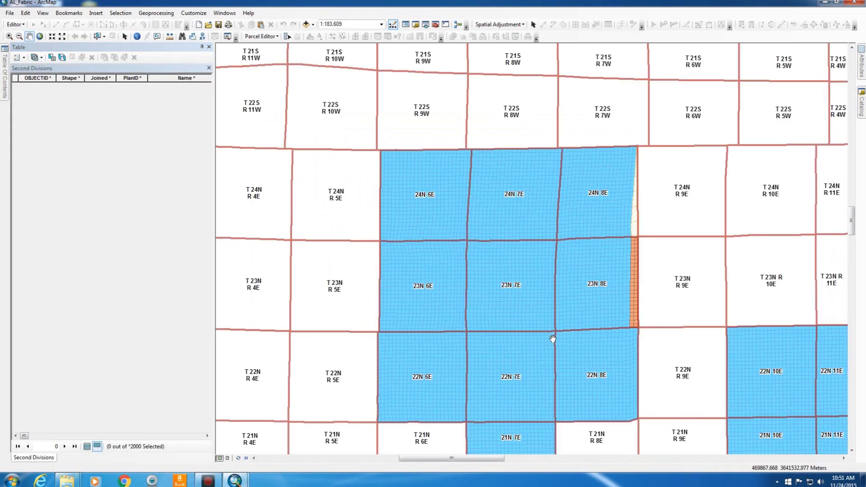
# - Set the reopened map's Second Divisions attribute table to auto-hide
pyautogui.click(203, 47)
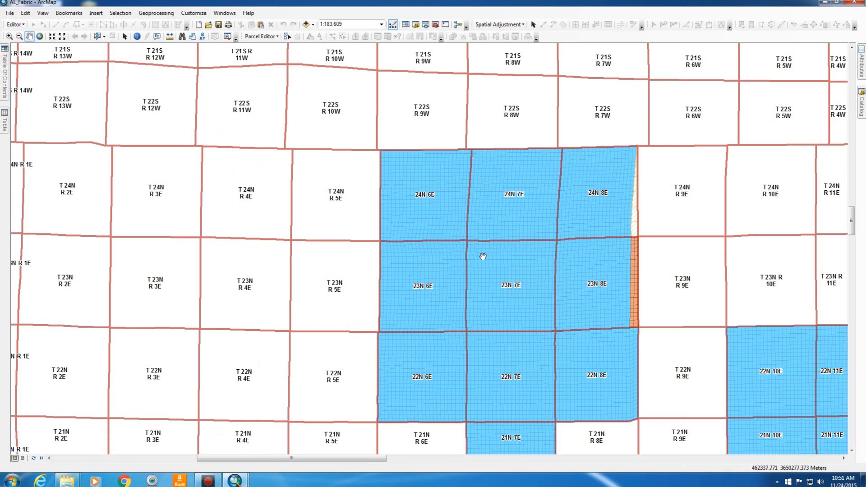
pyautogui.moveTo(483, 257); pyautogui.dragTo(409, 227)
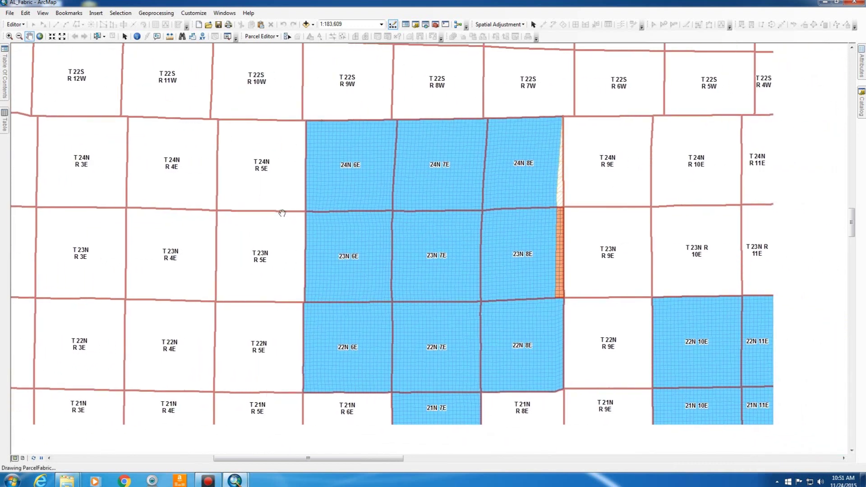